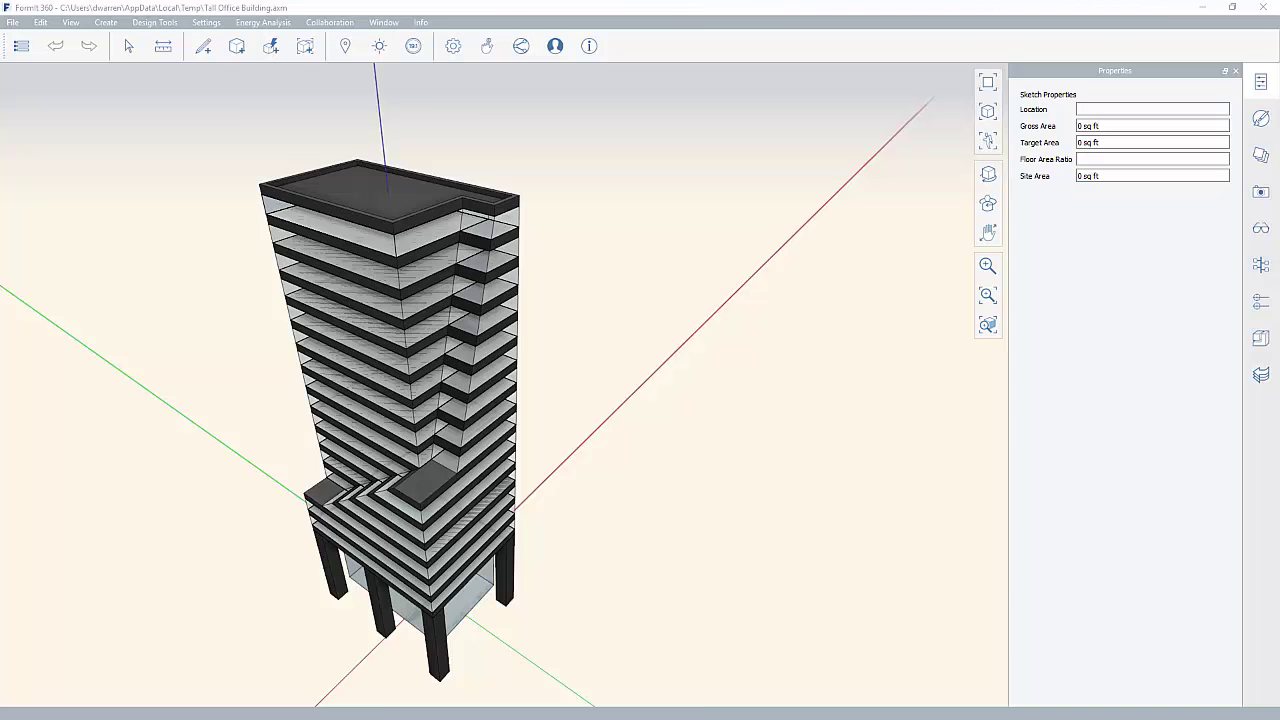
Step: Add 10 more levels at 12' spacing so the sketch has 20 levels up to 228'
middle_click_drag(230, 470, 325, 470, "shift")
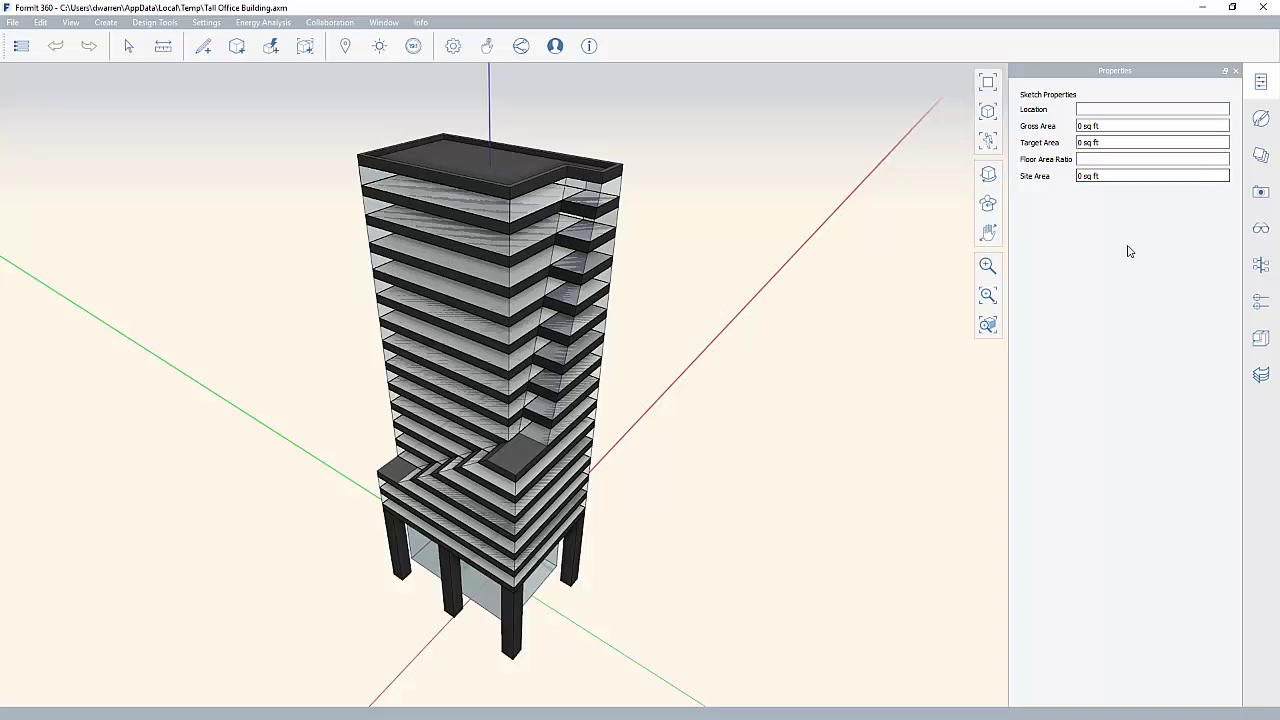
left_click(1263, 309)
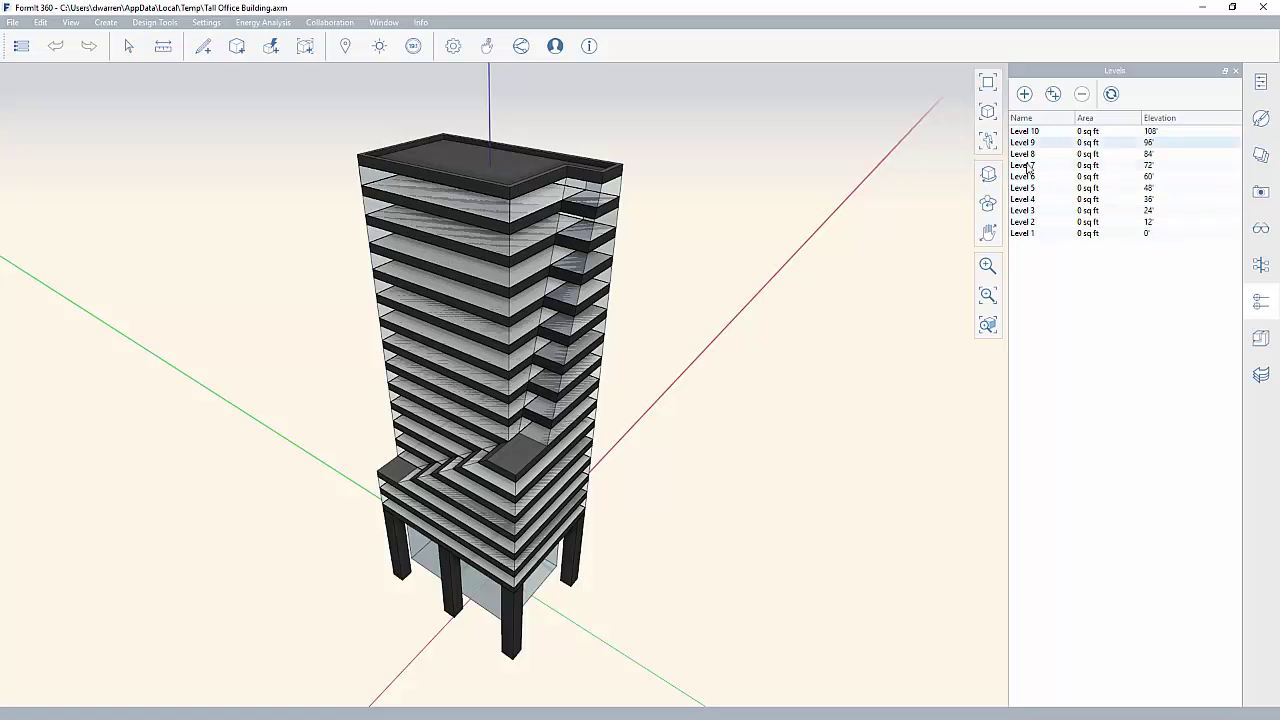
left_click(1050, 93)
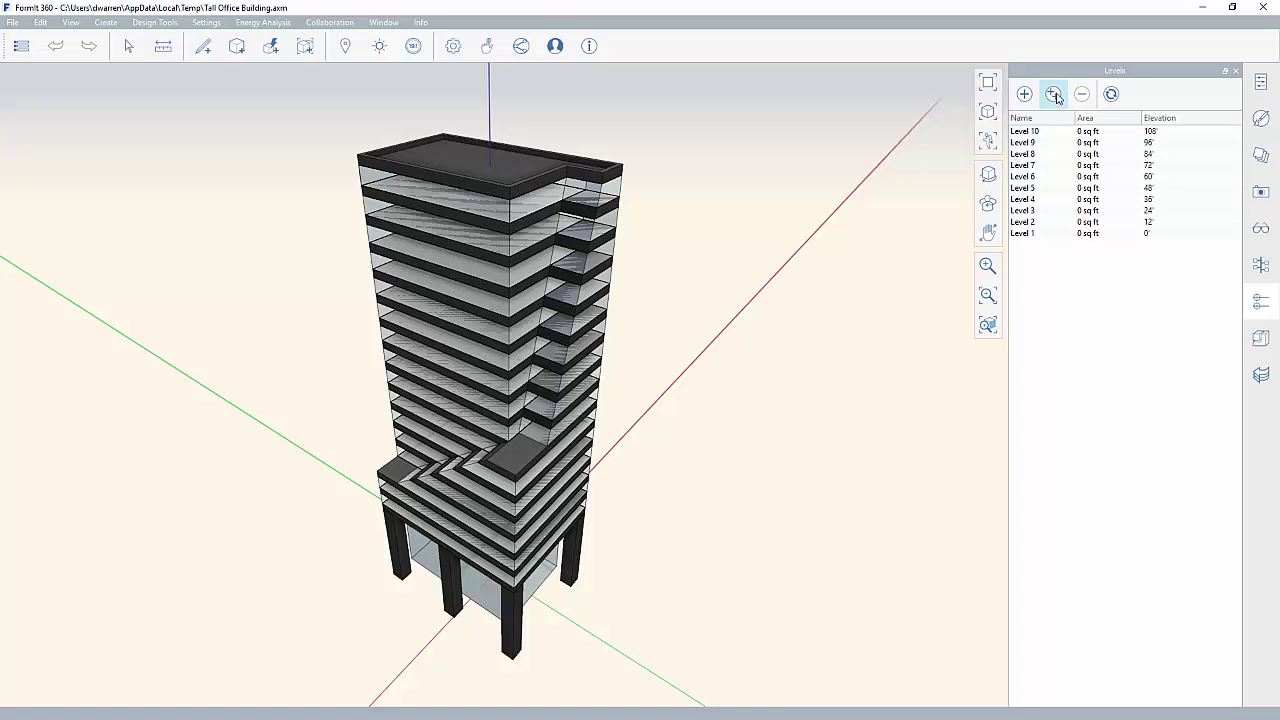
left_click(646, 386)
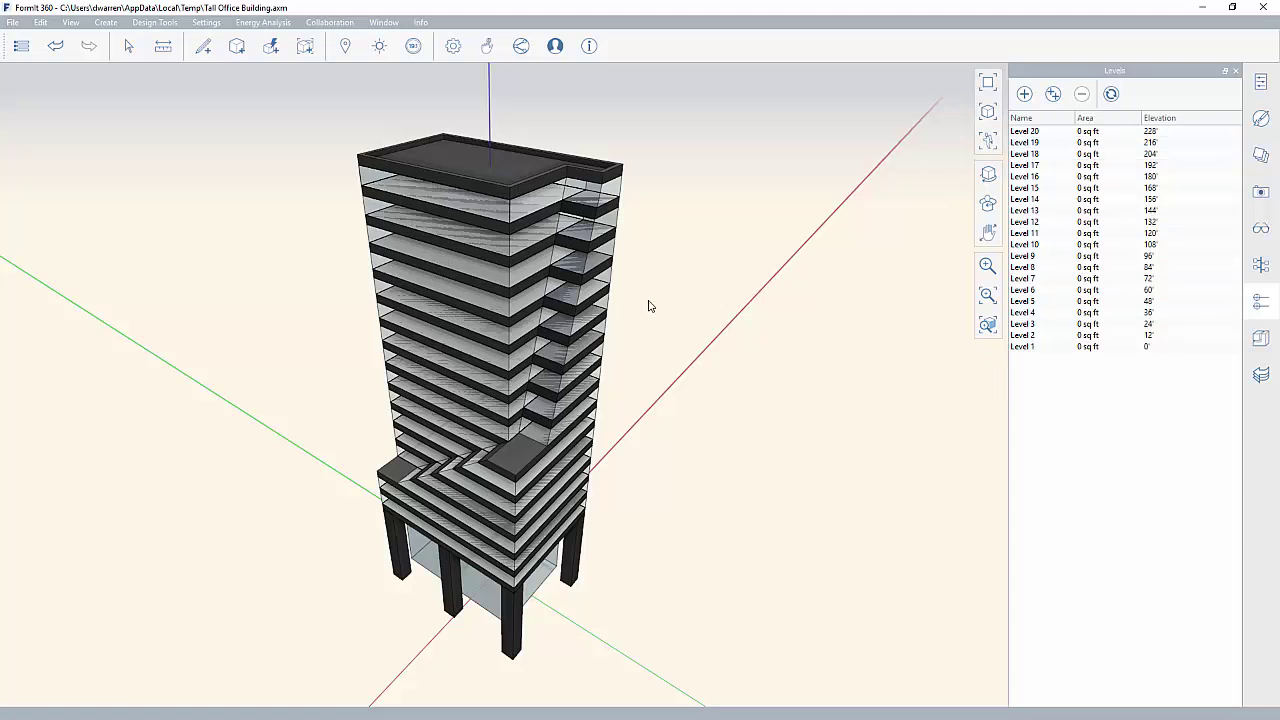
Step: Turn on Use levels for the Master Building group, giving a gross area of 89,936.54 sq ft
left_click(1263, 83)
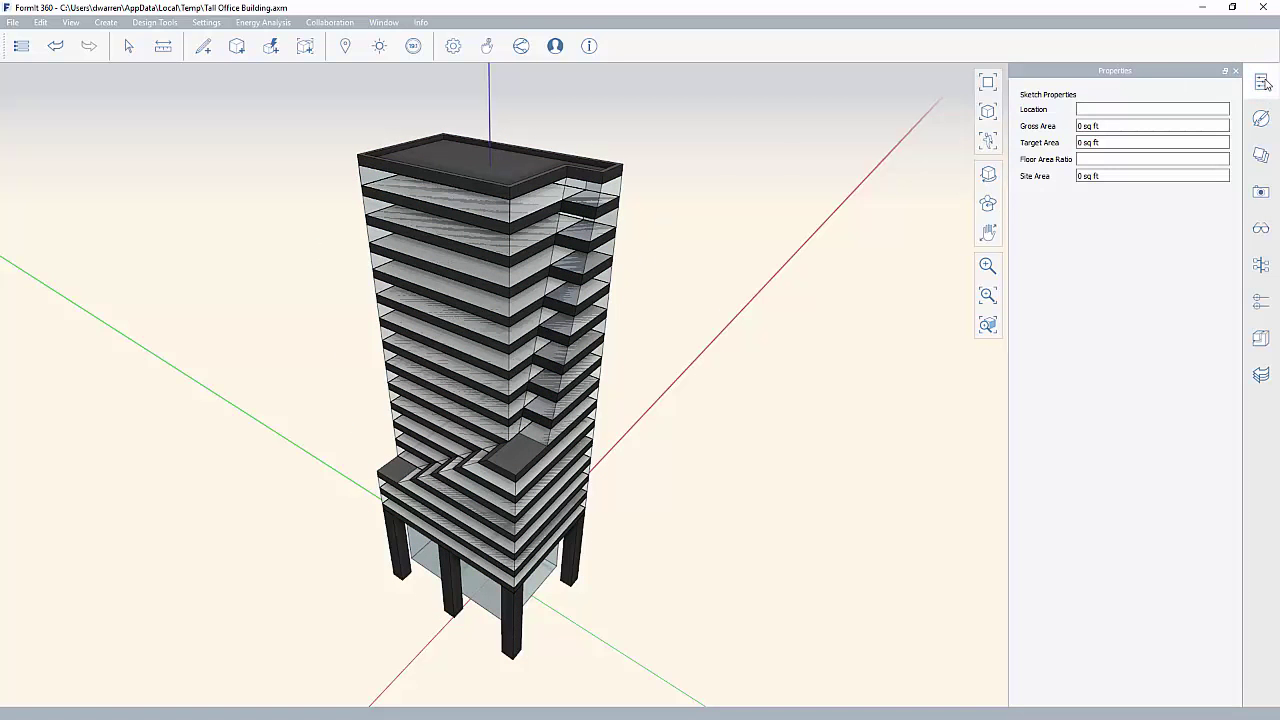
left_click(577, 342)
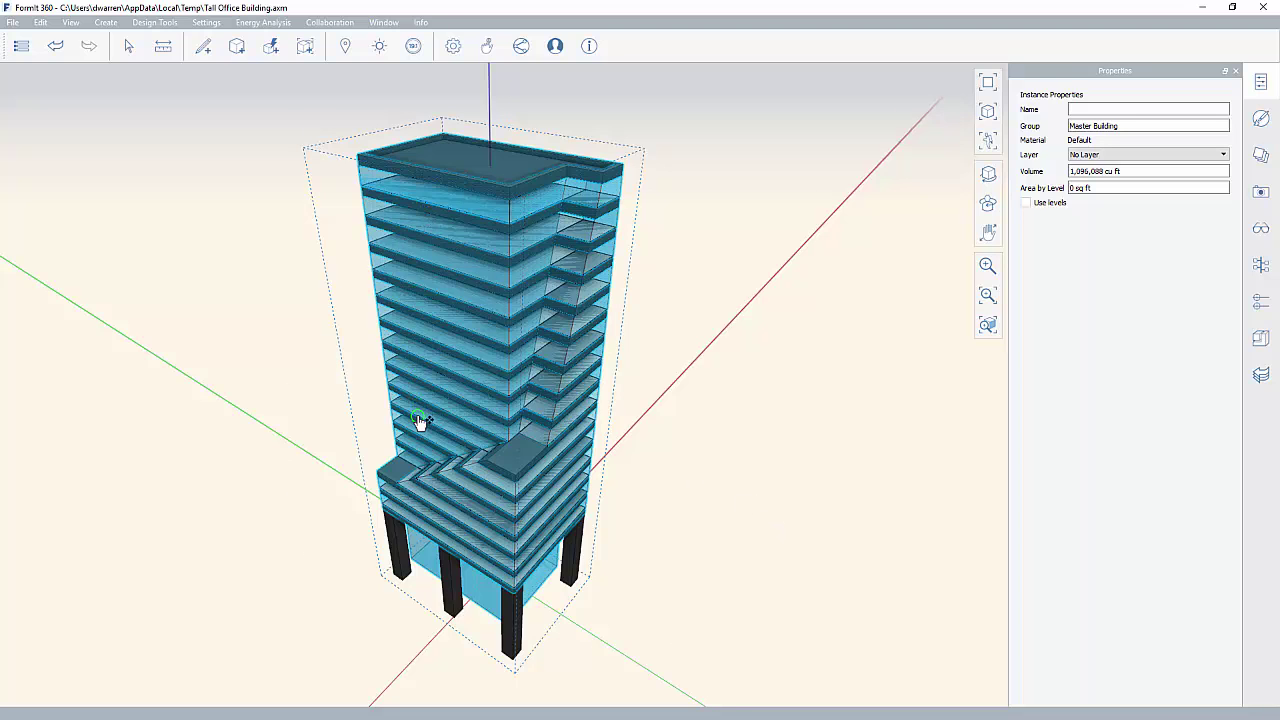
left_click(1026, 203)
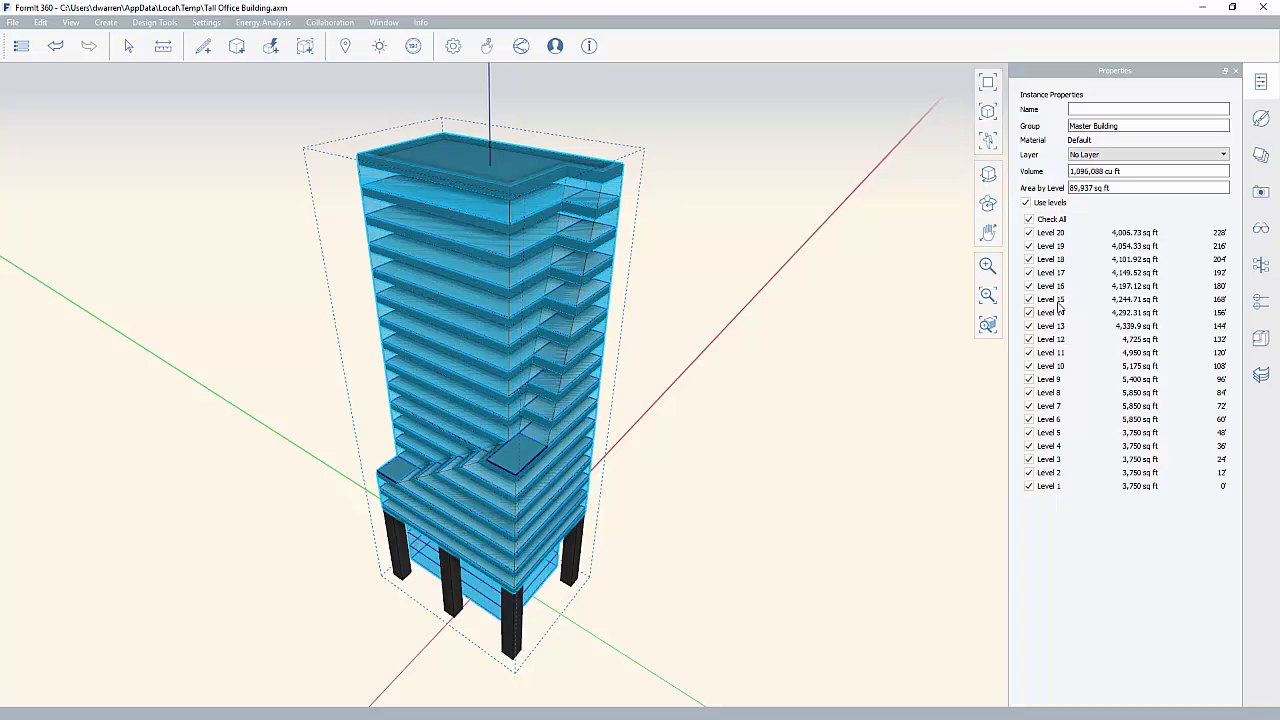
left_click(708, 318)
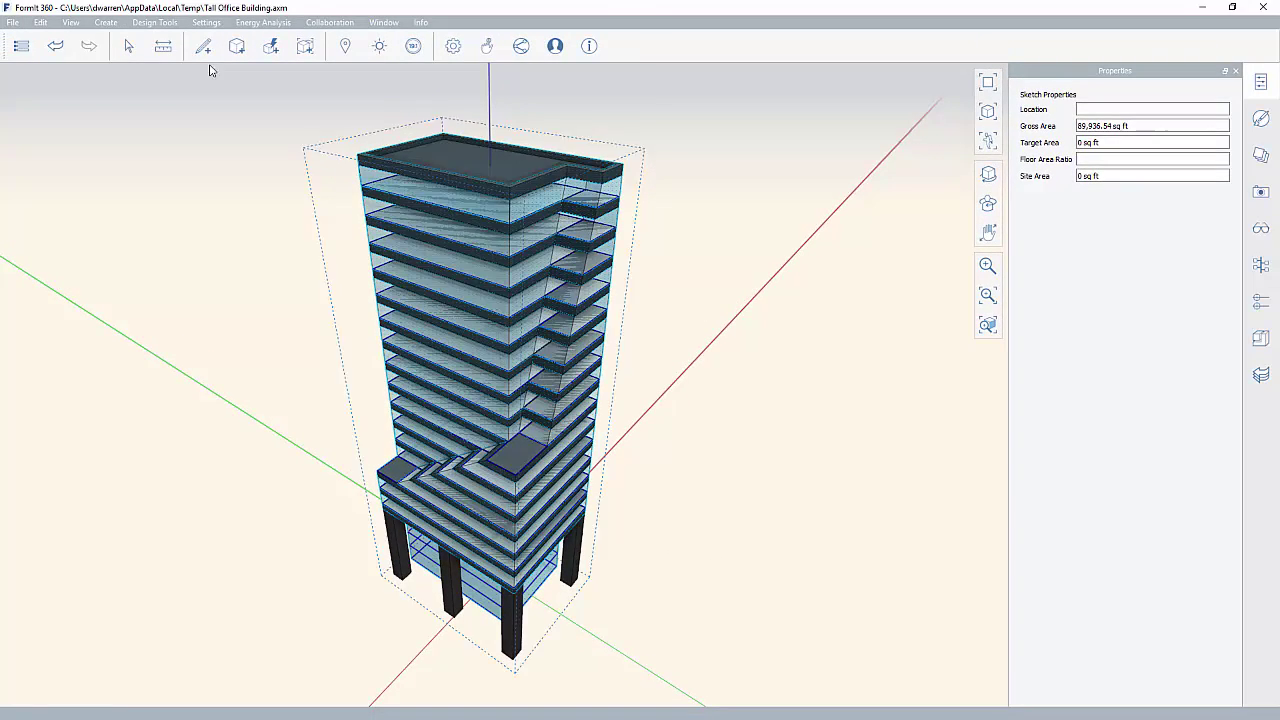
Step: Save the sketch locally to the Desktop as Tall Office Building - 01.axm, overwriting the existing file
left_click(14, 23)
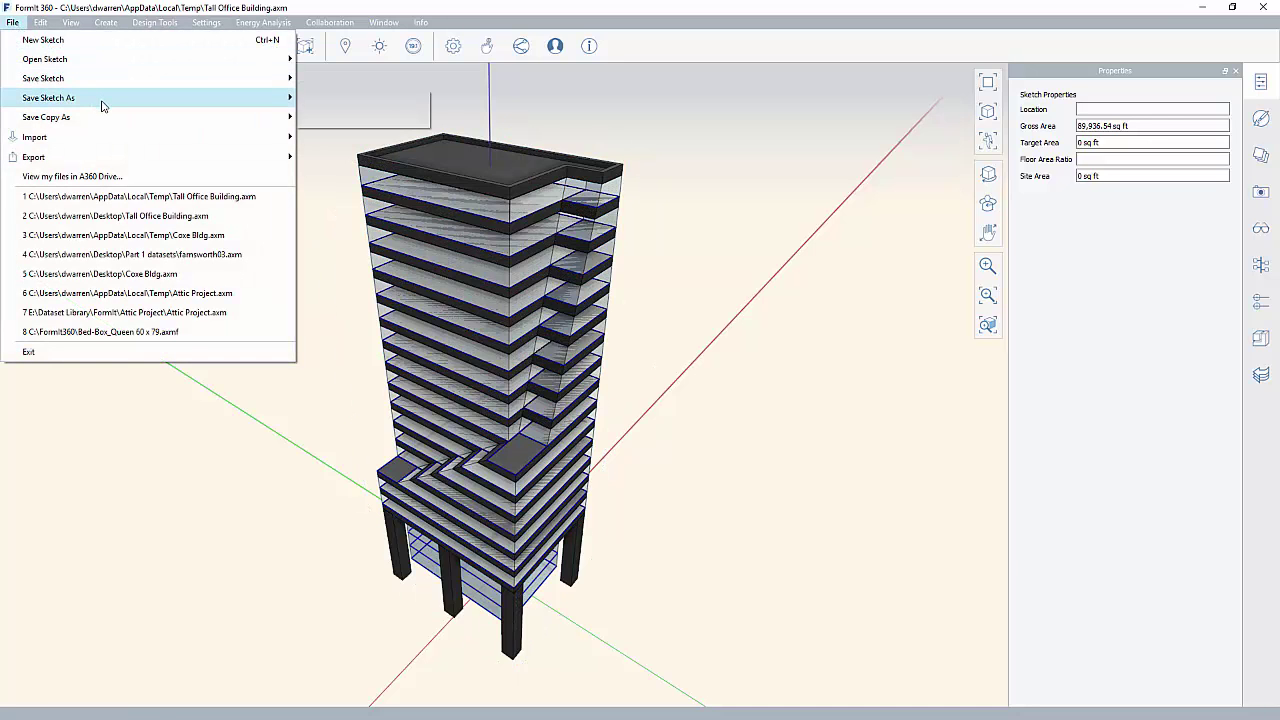
mouse_move(120, 100)
left_click(326, 118)
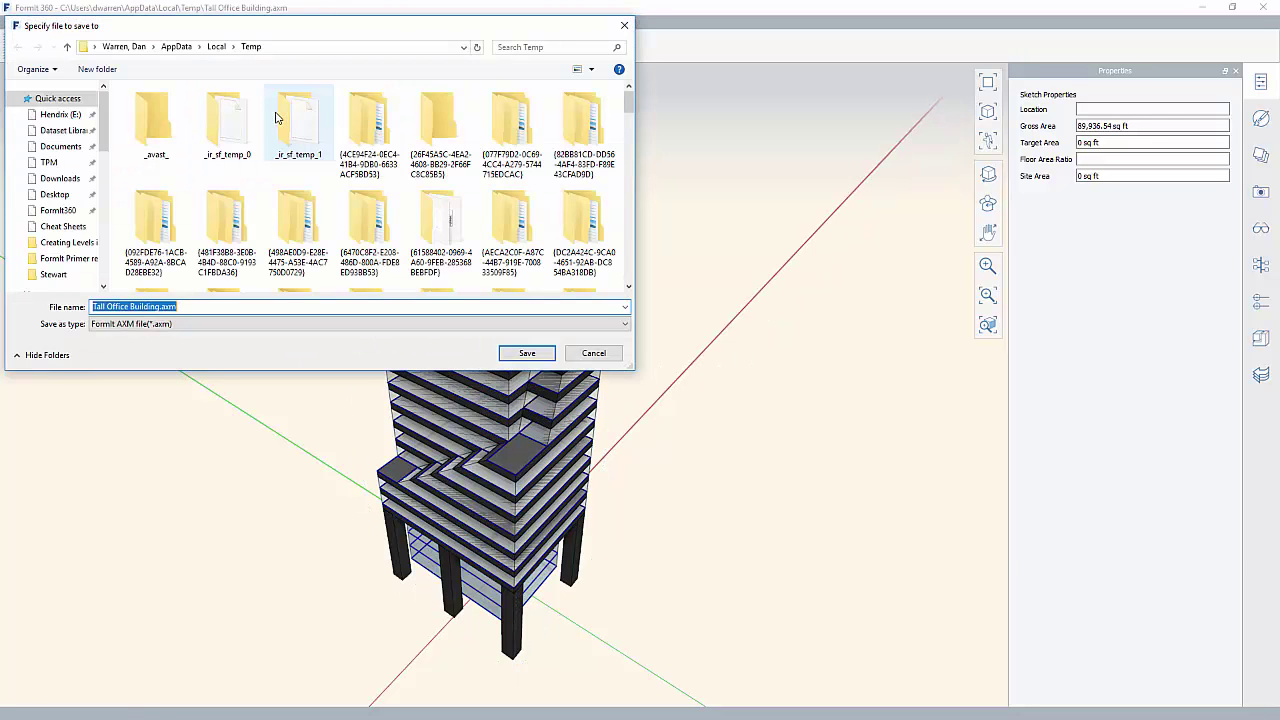
left_click(55, 194)
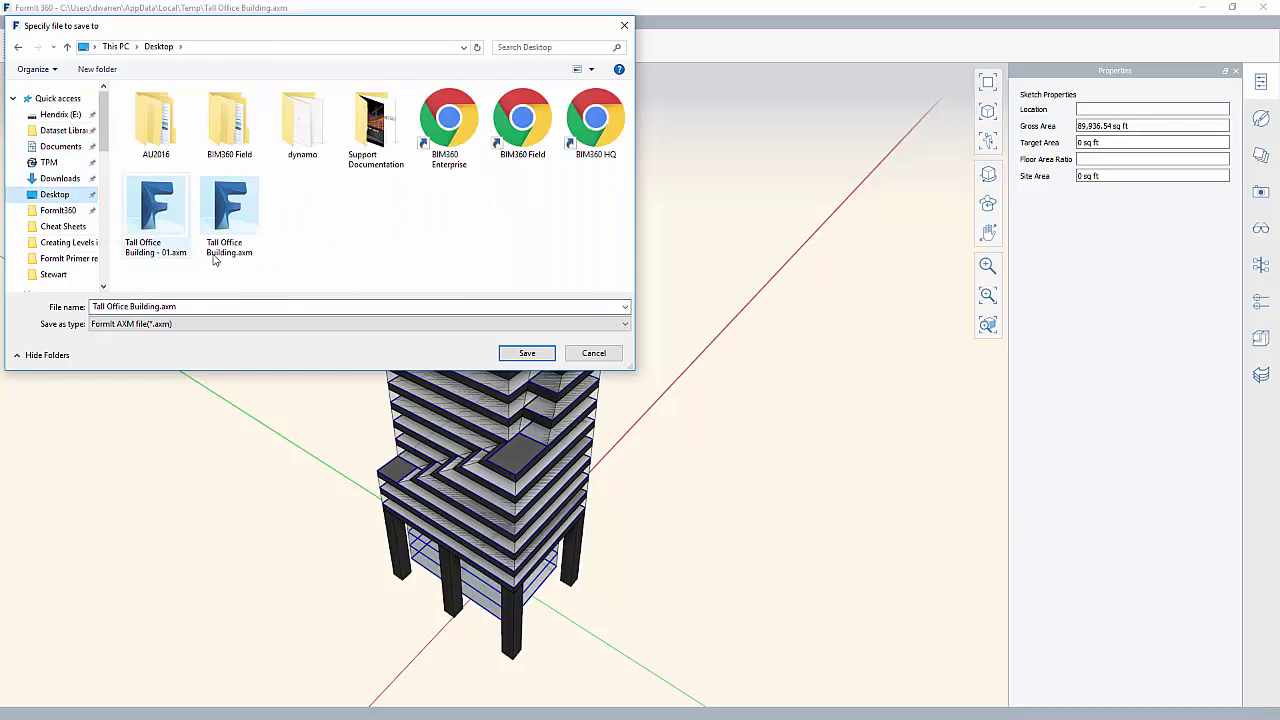
left_click(155, 215)
left_click(500, 352)
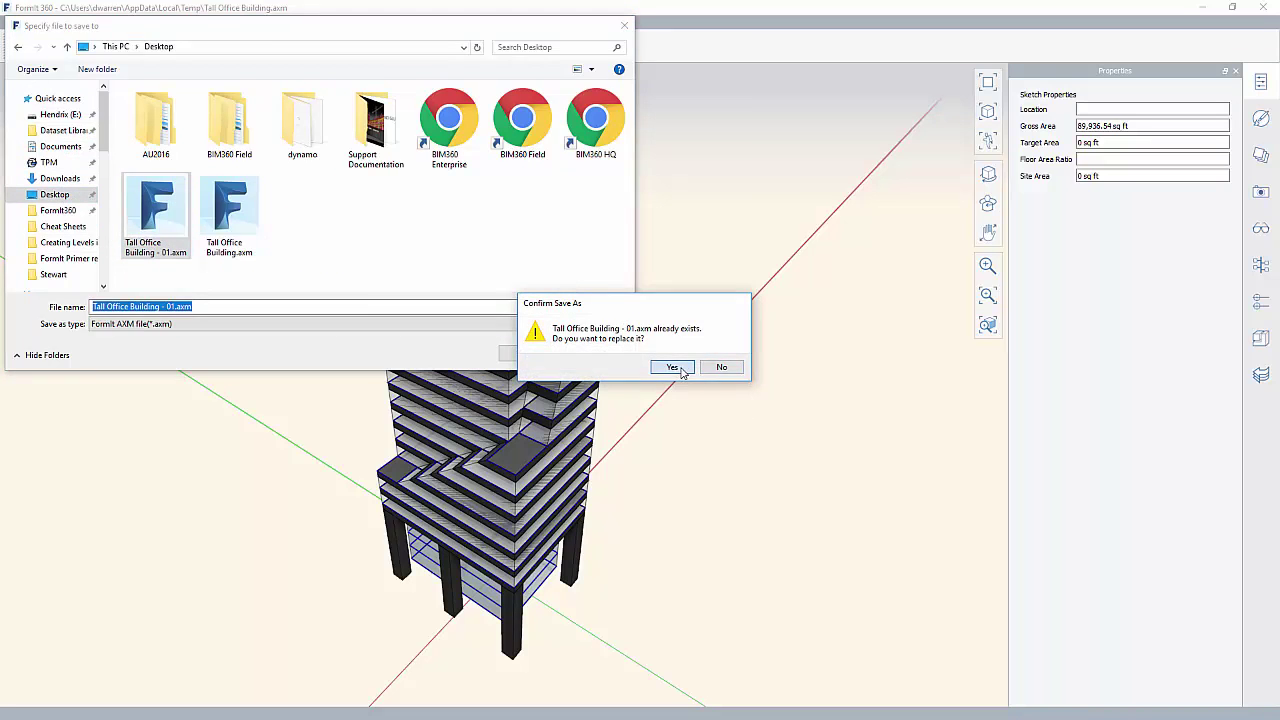
left_click(669, 368)
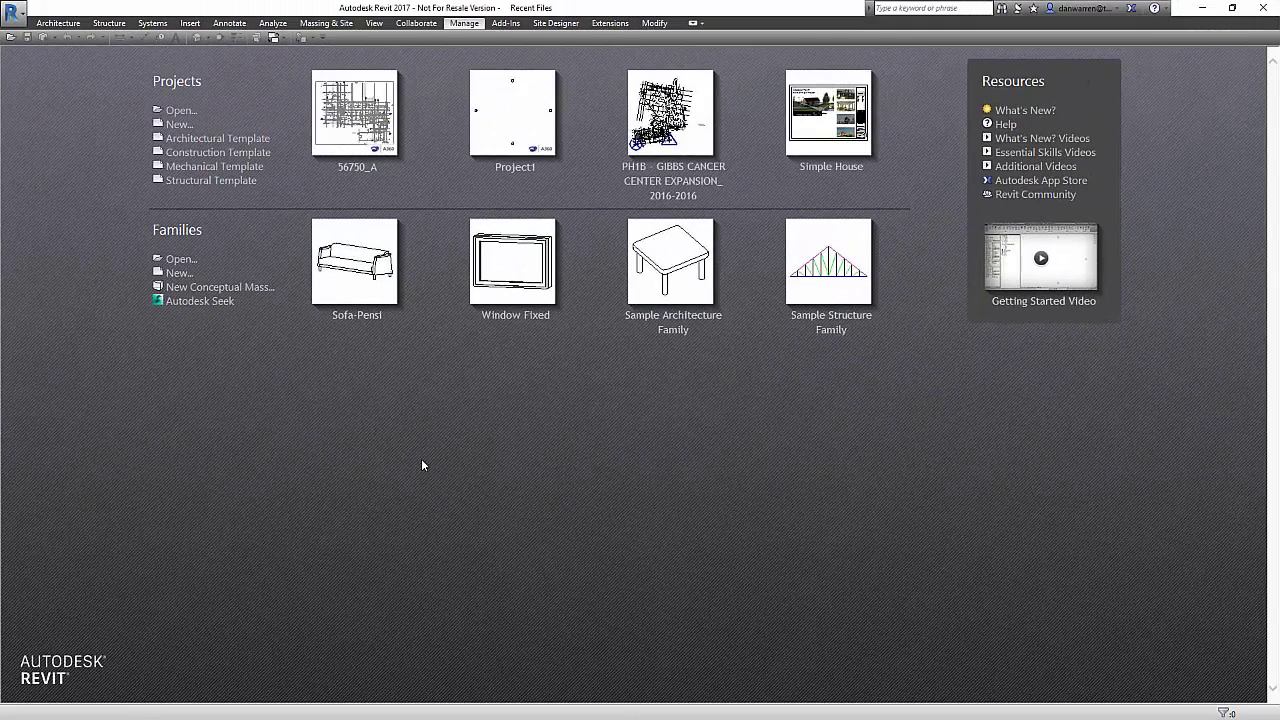
Step: Start a new project from the Architectural Template and open its South elevation
left_click(184, 143)
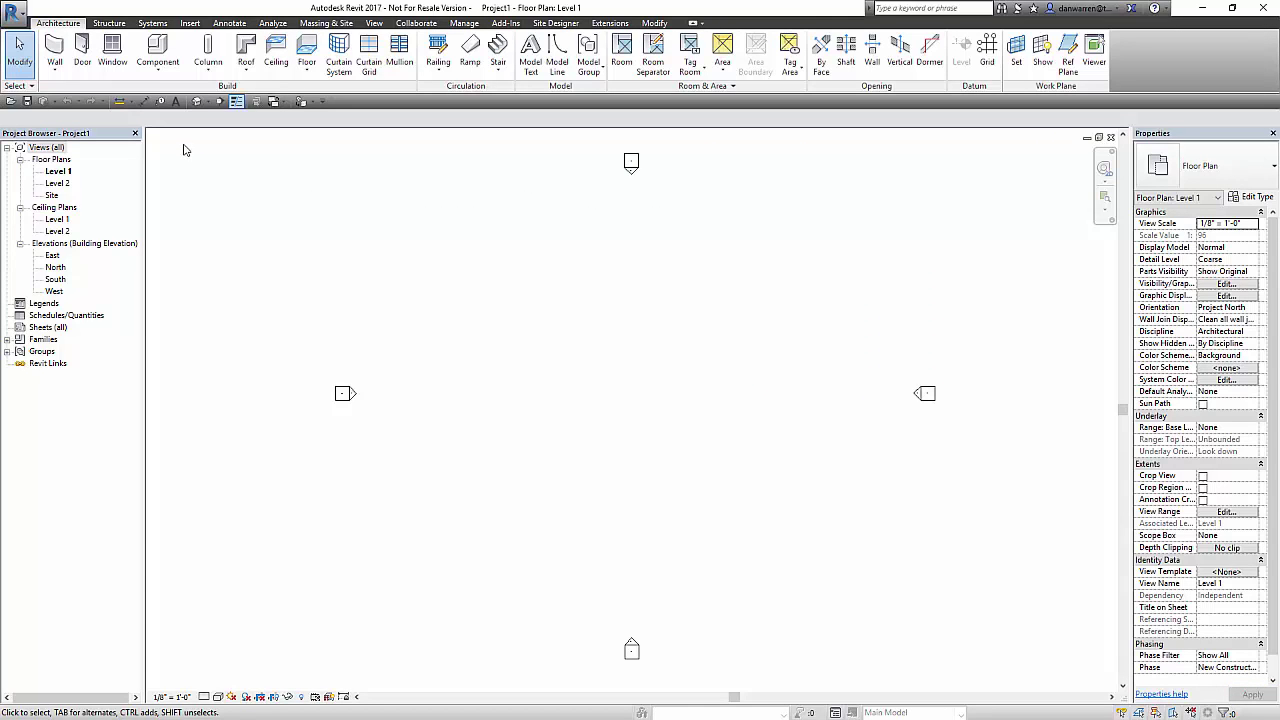
double_click(53, 280)
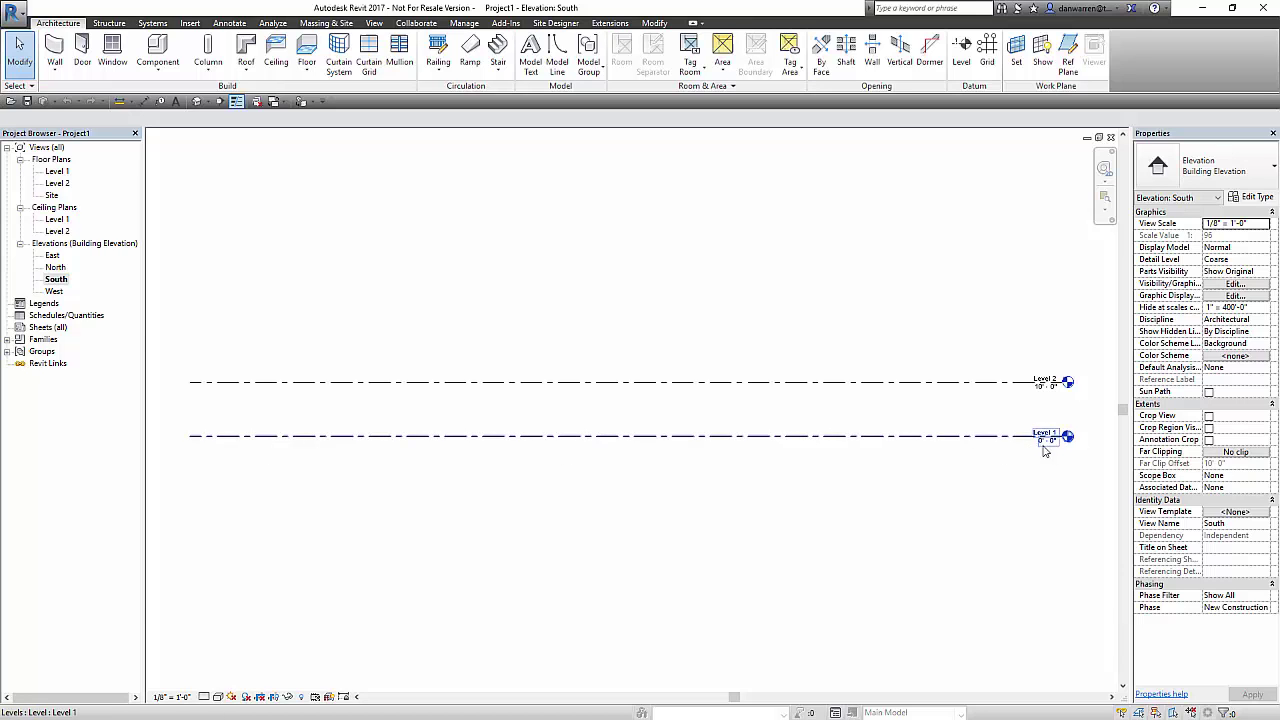
Step: Delete Level 2 and its associated views, leaving only Level 1
left_click_drag(940, 406, 724, 366)
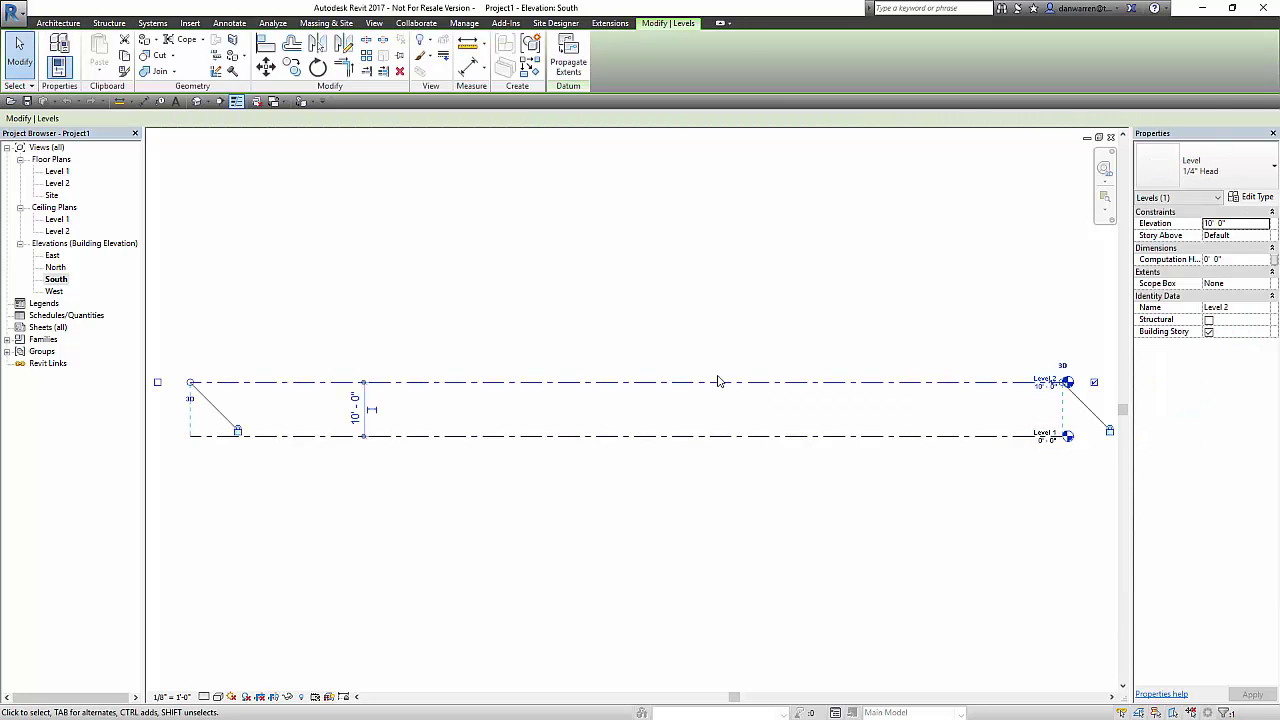
key("Delete")
key("Return")
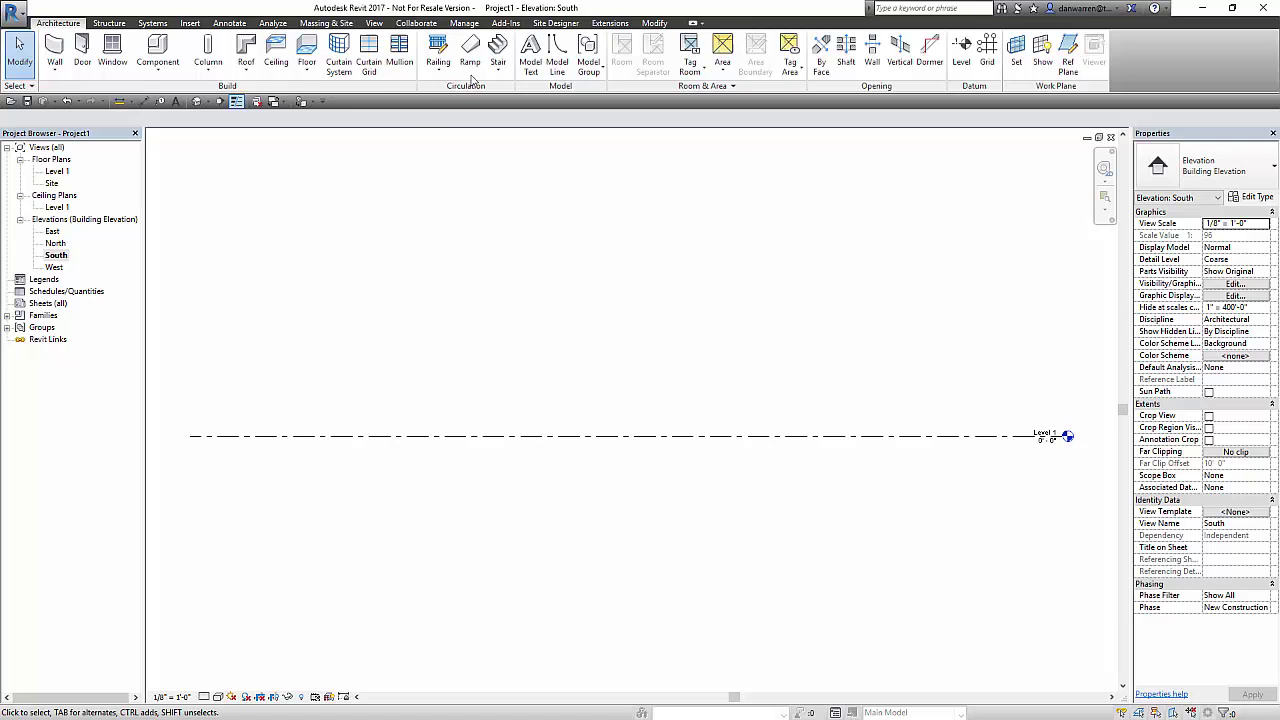
left_click(503, 24)
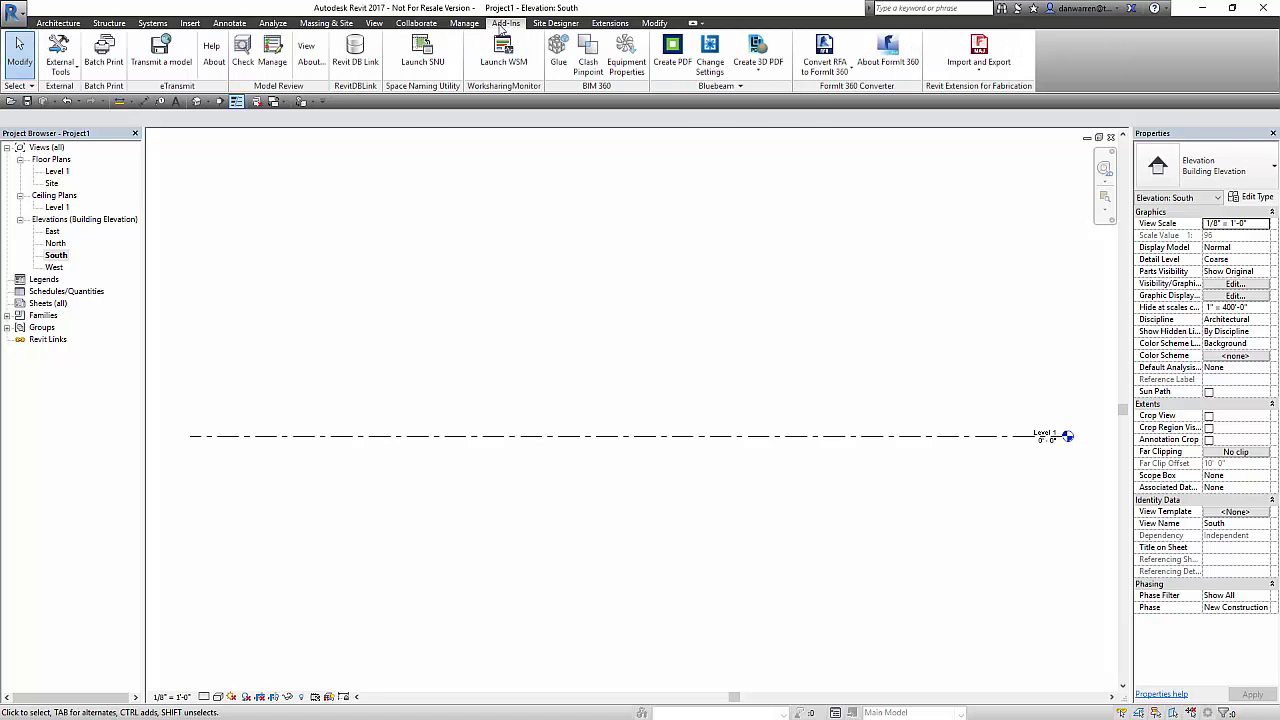
Step: Import Tall Office Building - 01.axm with Import FormIt 360 to RVT
left_click(836, 72)
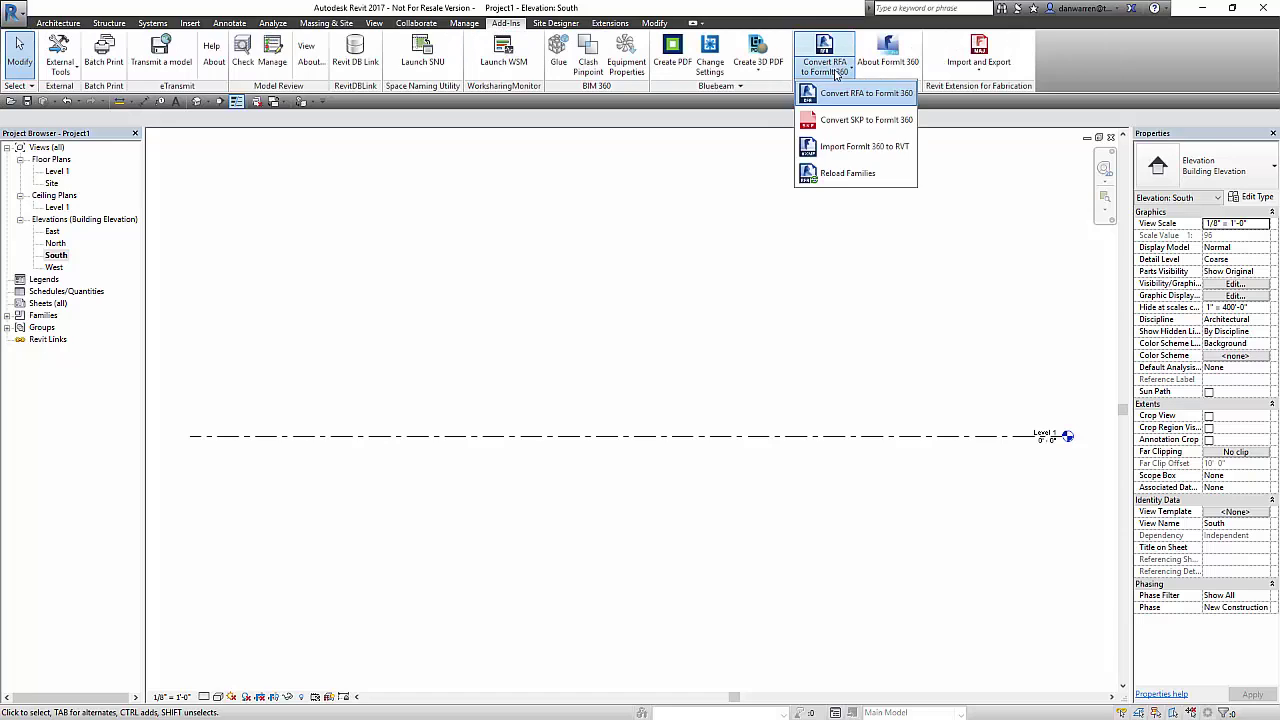
left_click(856, 152)
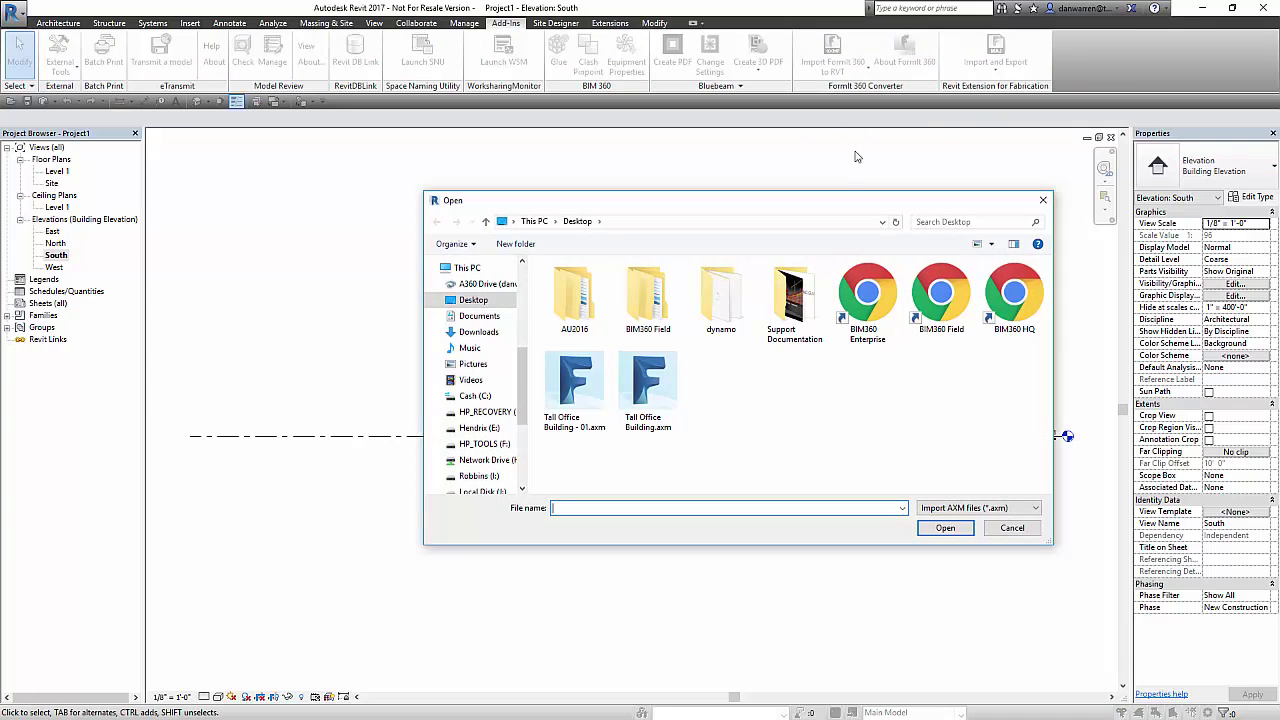
left_click(563, 389)
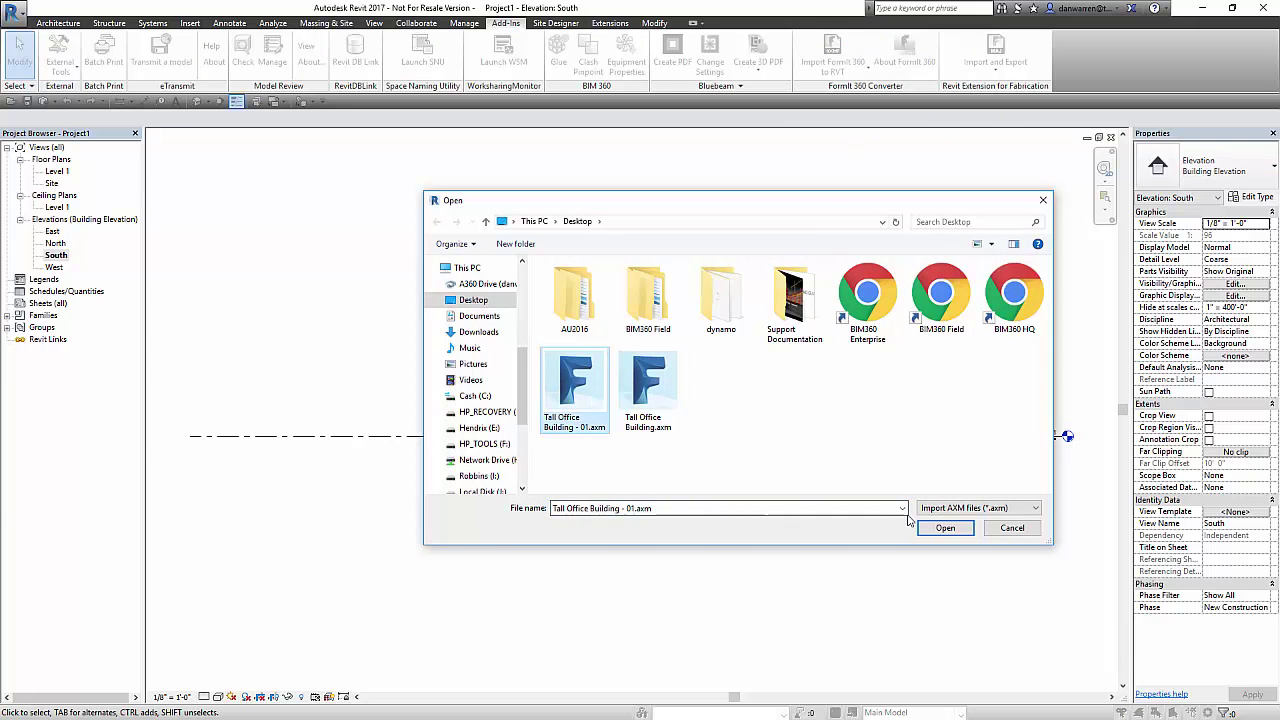
left_click(944, 530)
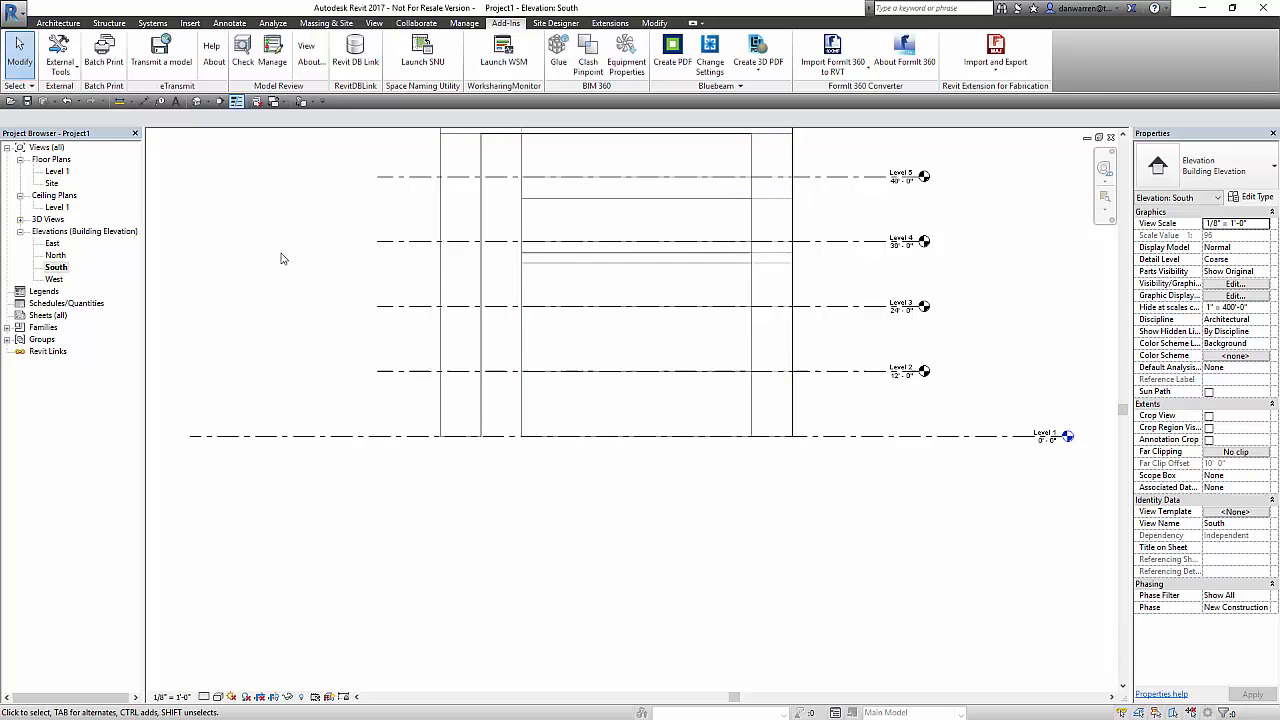
Step: Zoom out to show all imported levels and start dragging Level 1's end grip toward the others
scroll(280, 251, "down", 3)
middle_click_drag(280, 251, 343, 506)
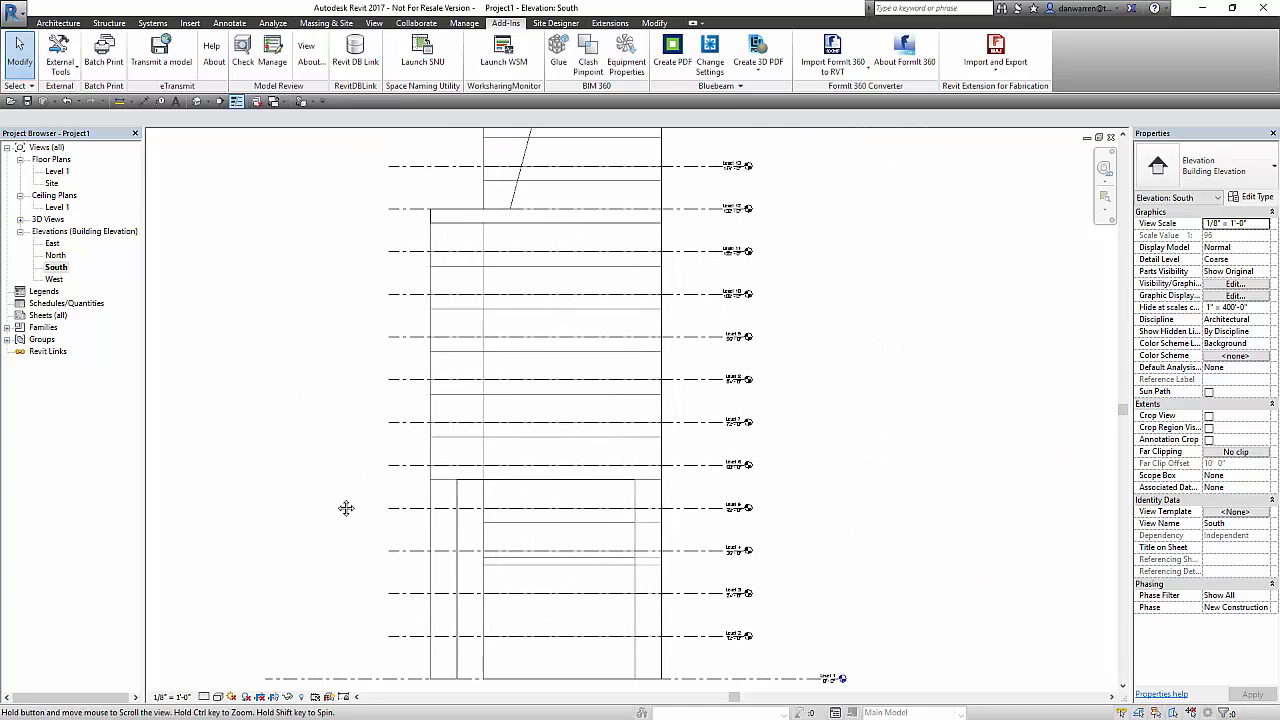
scroll(337, 486, "down", 1)
scroll(340, 470, "down", 1)
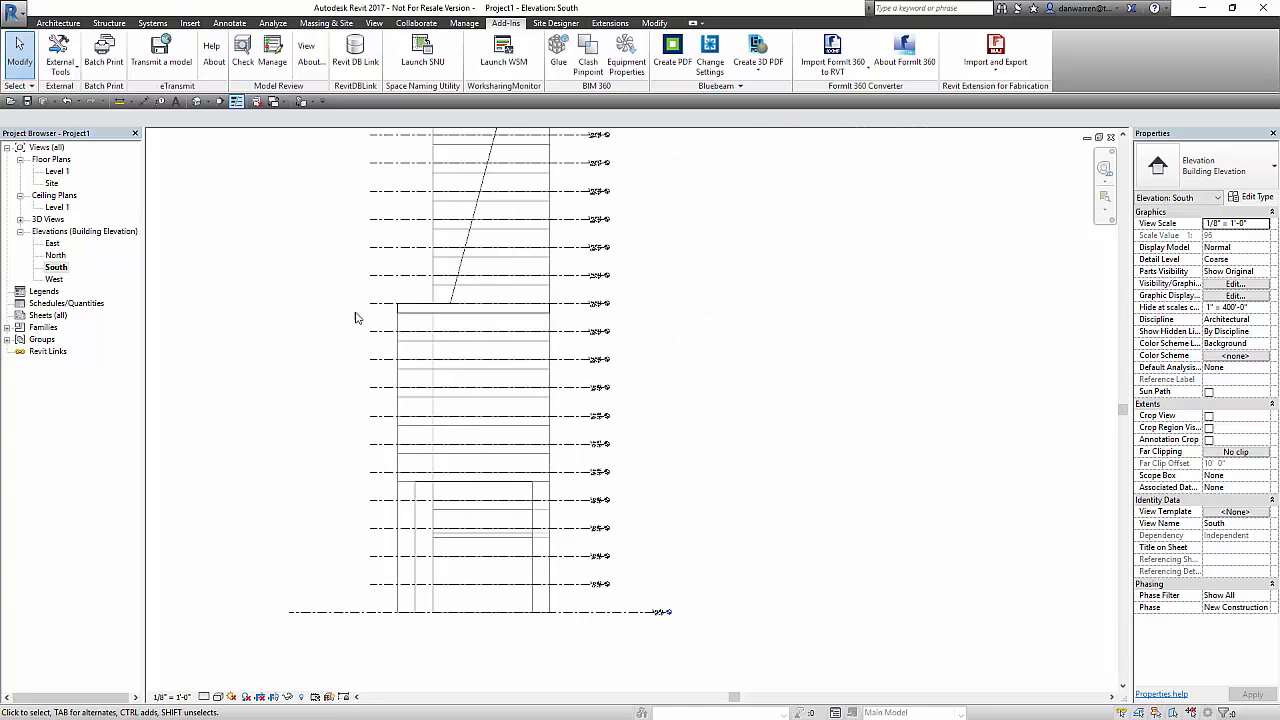
left_click(336, 612)
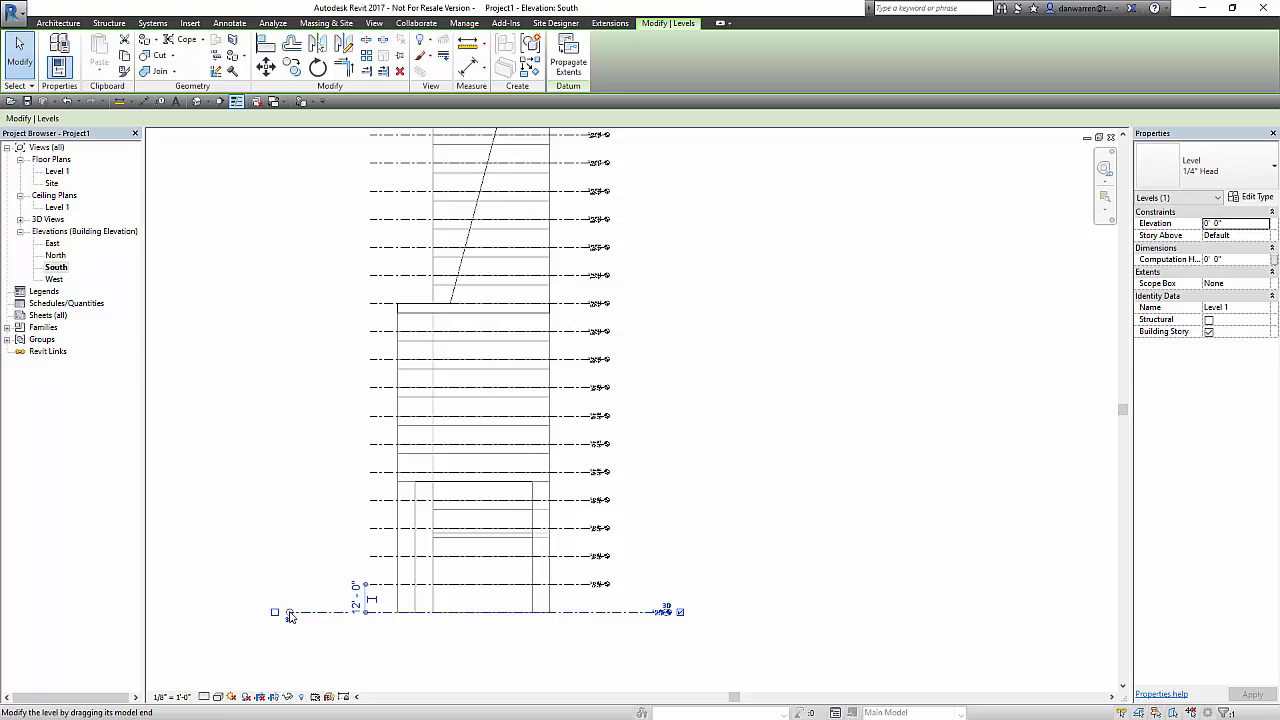
left_click_drag(288, 616, 414, 657)
Step: Shorten the Level 1 line so its ends align with the imported level heads, then deselect it
scroll(662, 620, "up", 2)
scroll(662, 620, "up", 3)
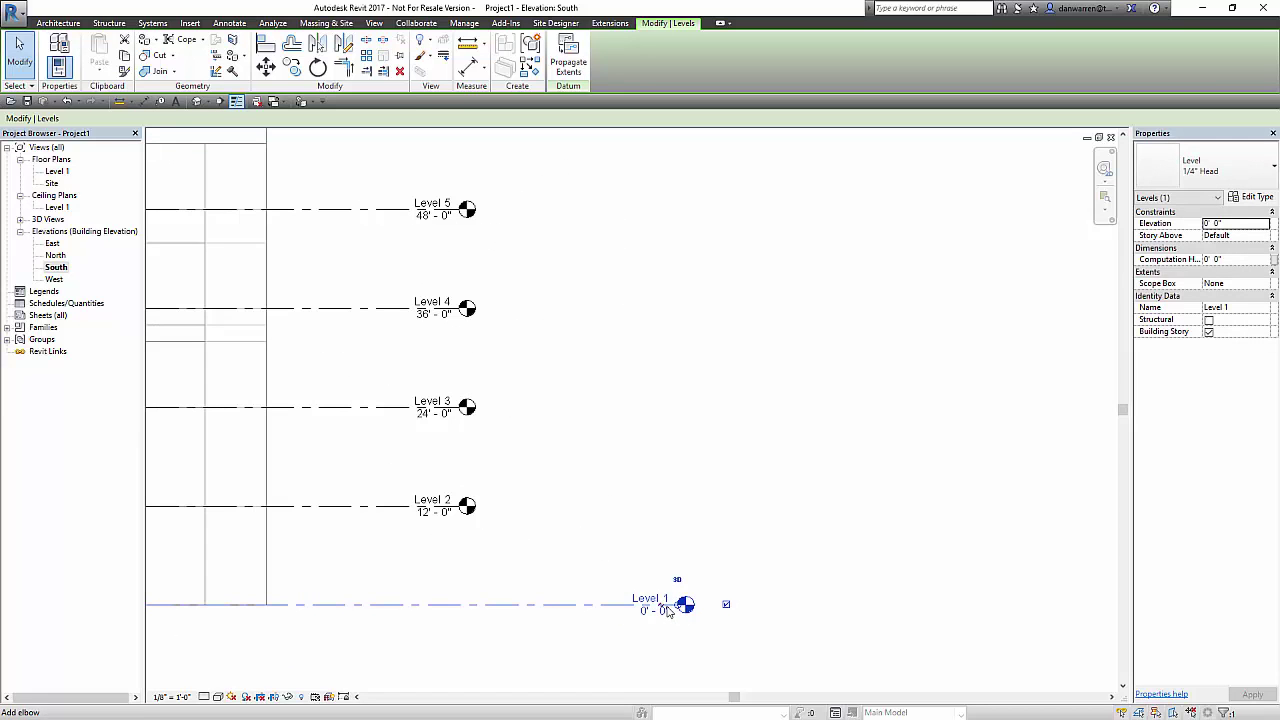
left_click_drag(680, 606, 463, 603)
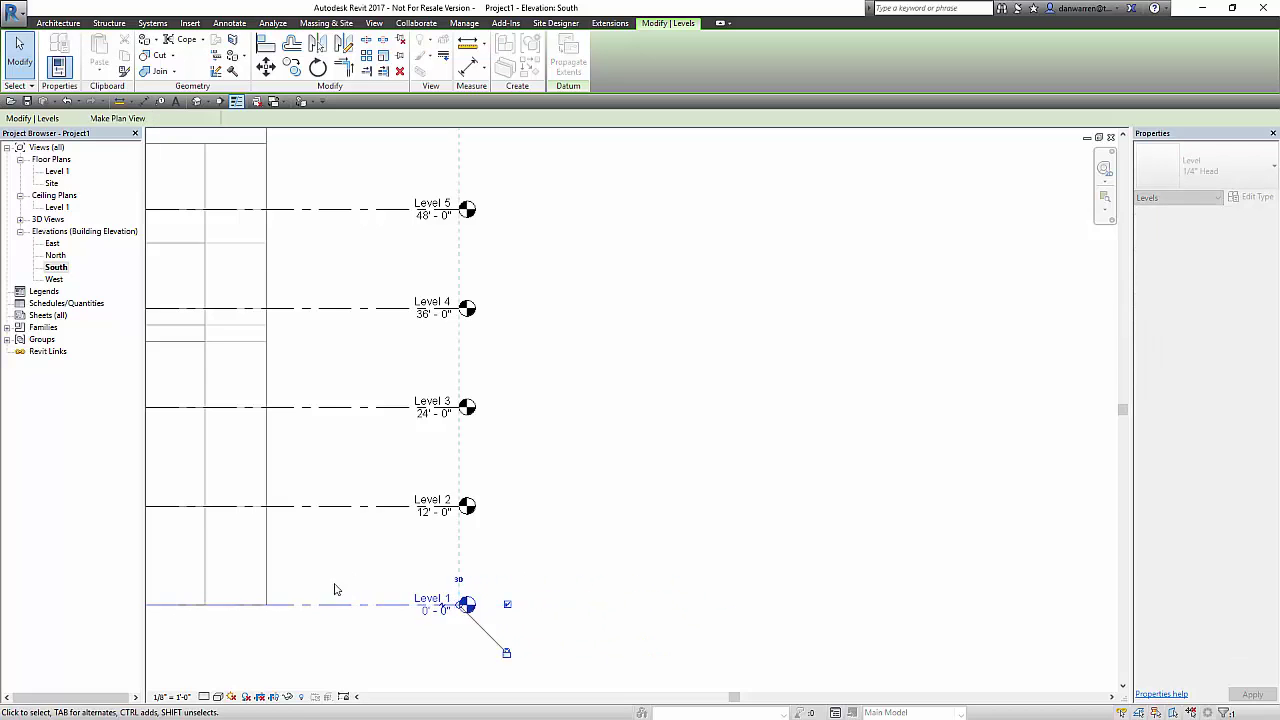
middle_click_drag(334, 589, 674, 598)
scroll(591, 560, "down", 3)
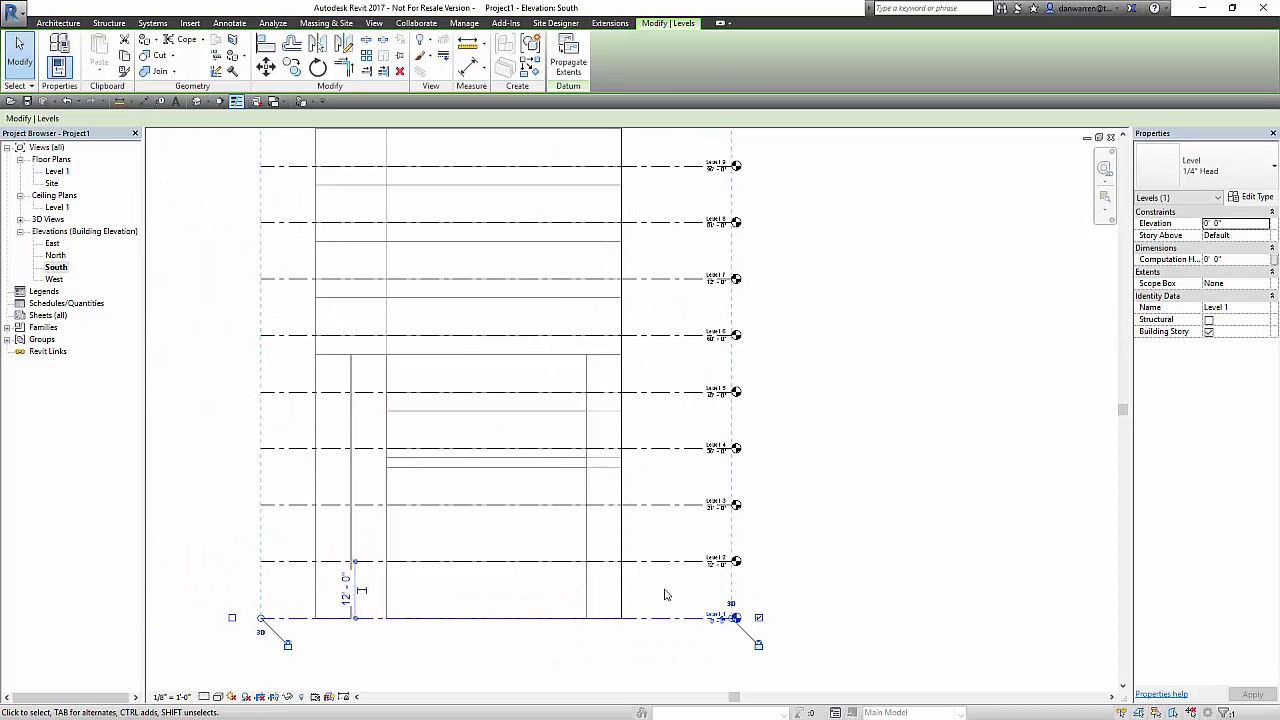
key("Escape")
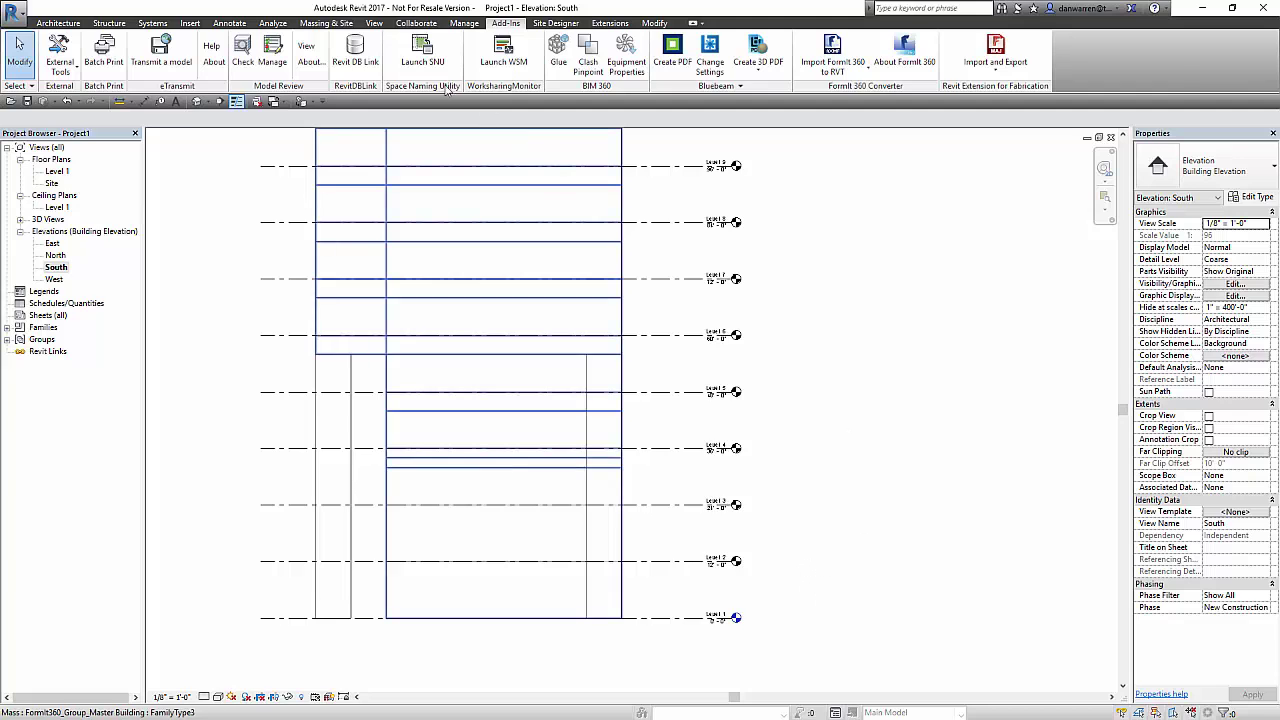
Step: Create floor plan views for Level 2 through Level 20
left_click(376, 23)
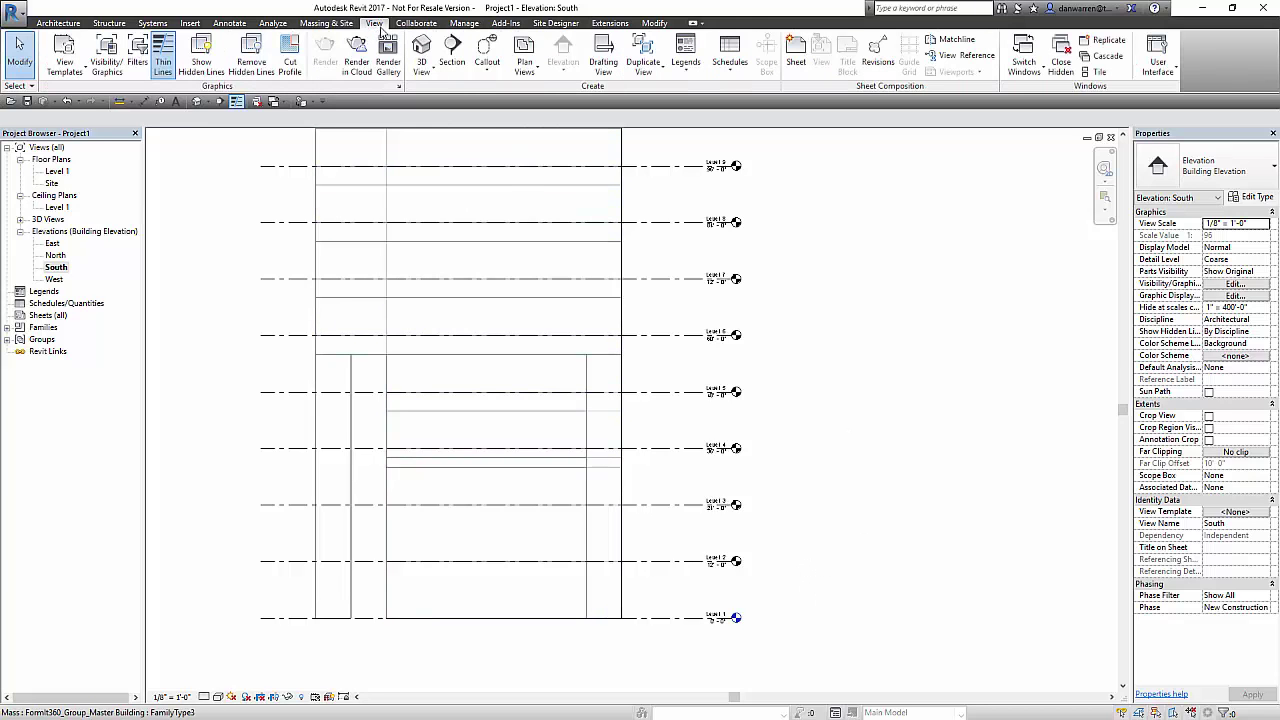
left_click(524, 60)
left_click(563, 104)
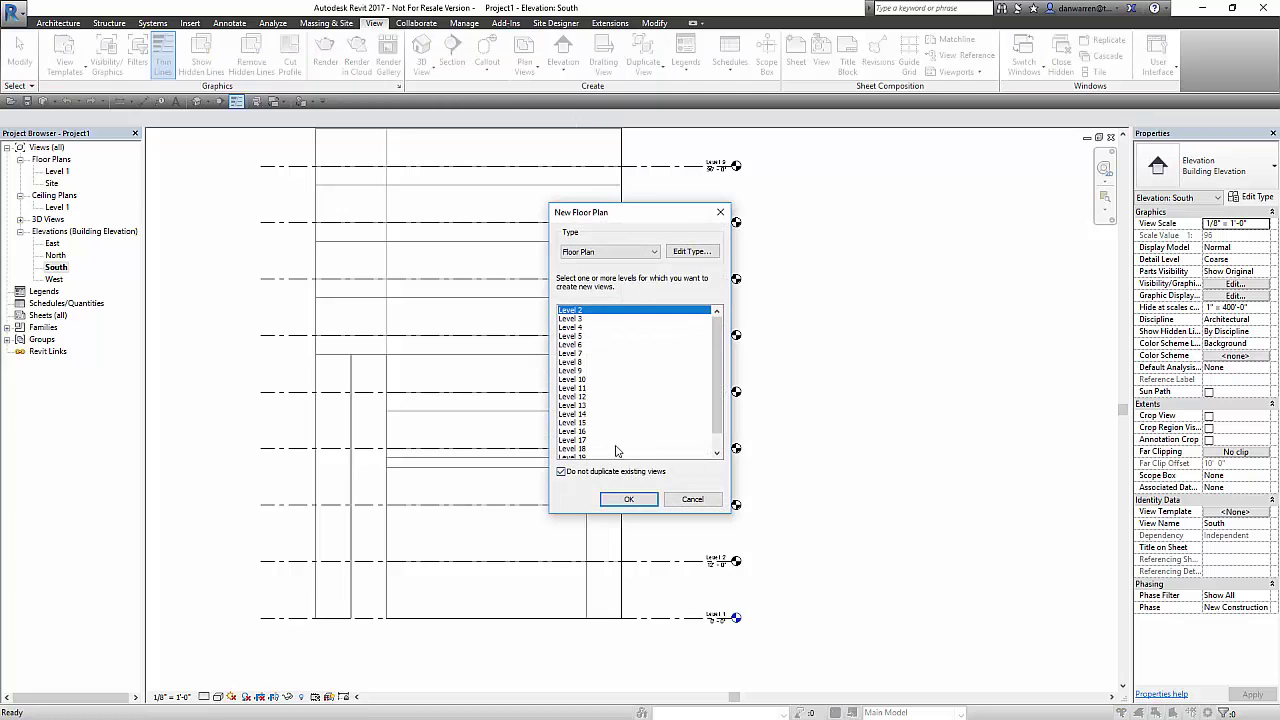
scroll(612, 449, "down", 1)
left_click(595, 449, "shift")
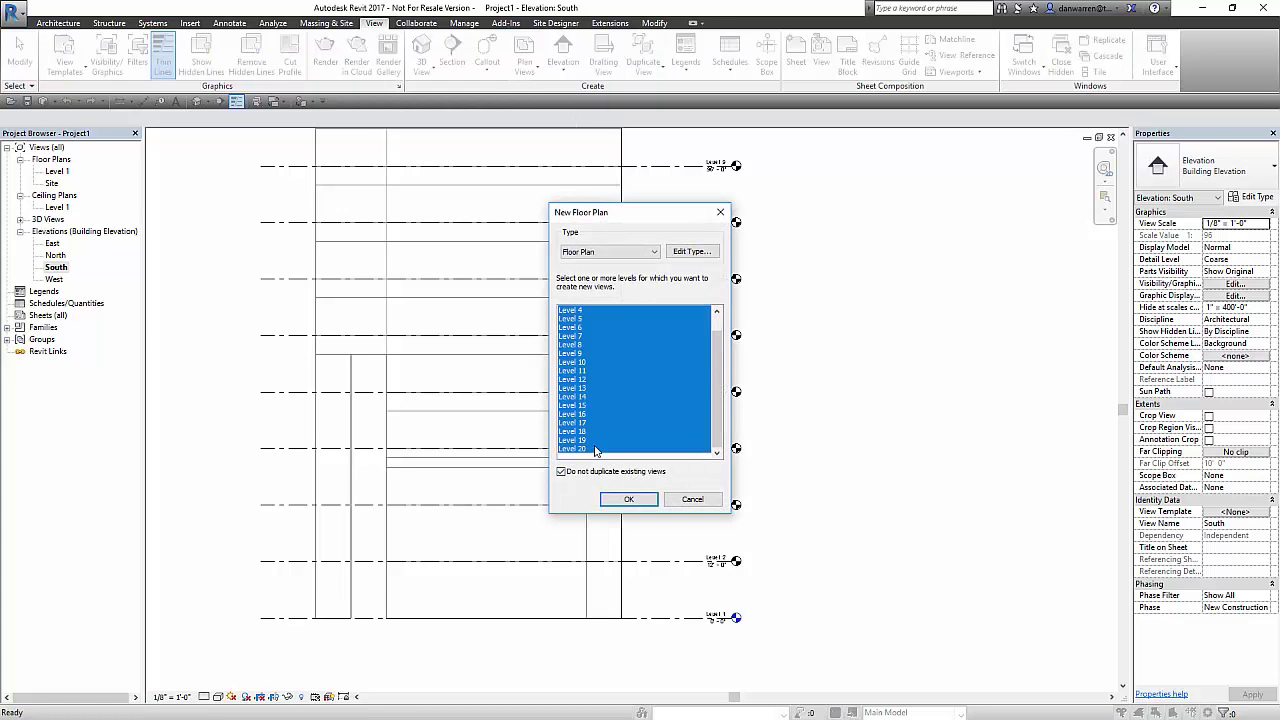
left_click(629, 500)
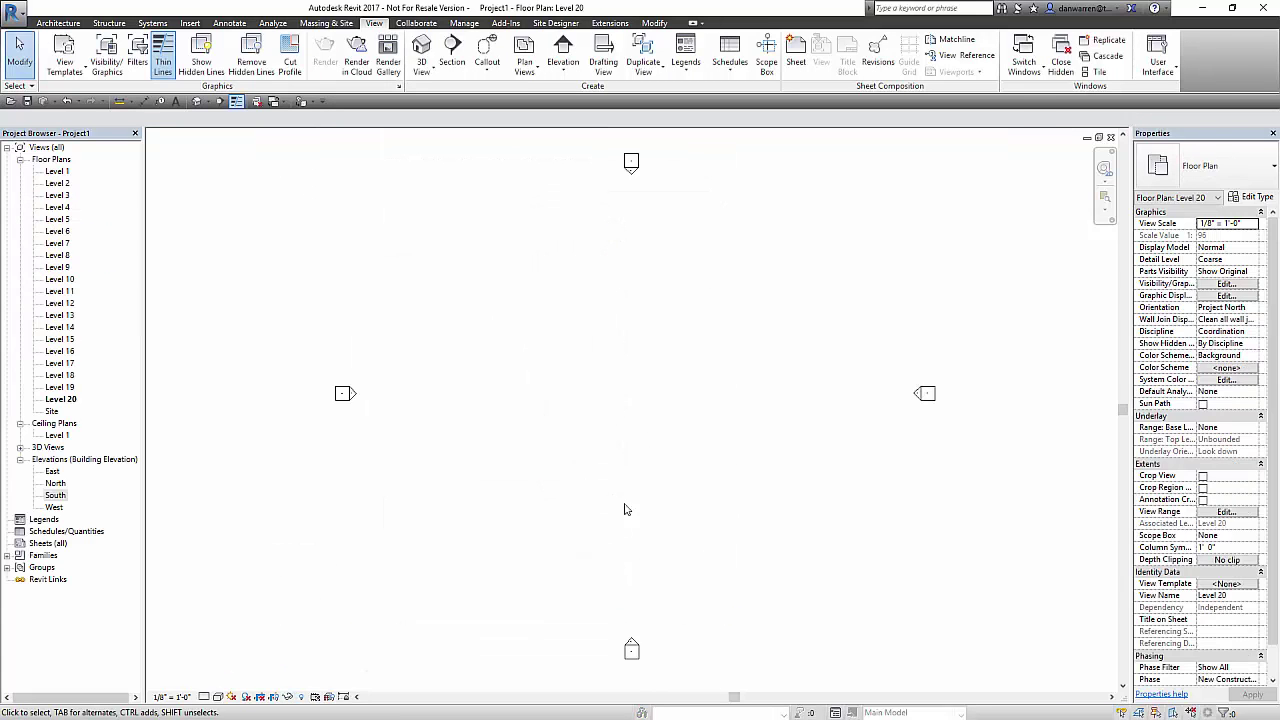
Step: Select the Level 2 to Level 20 floor plans in the Project Browser, then just Level 20
left_click(65, 185)
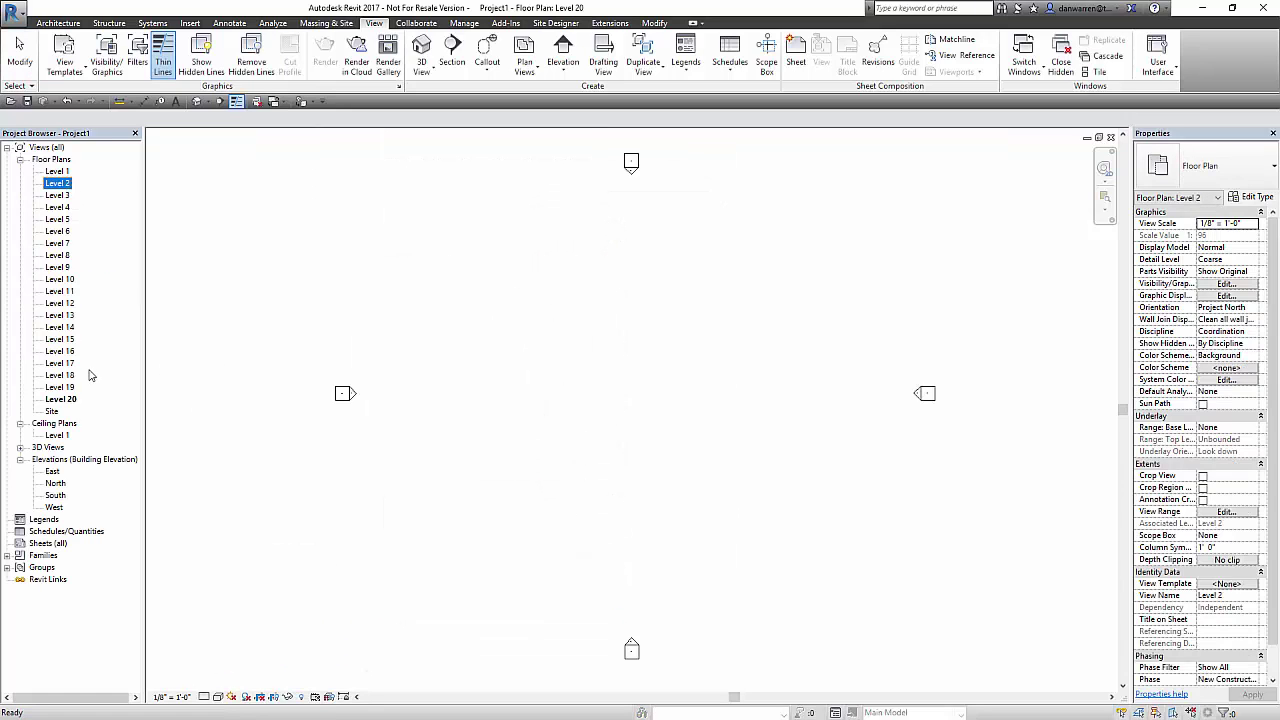
left_click(77, 400, "shift")
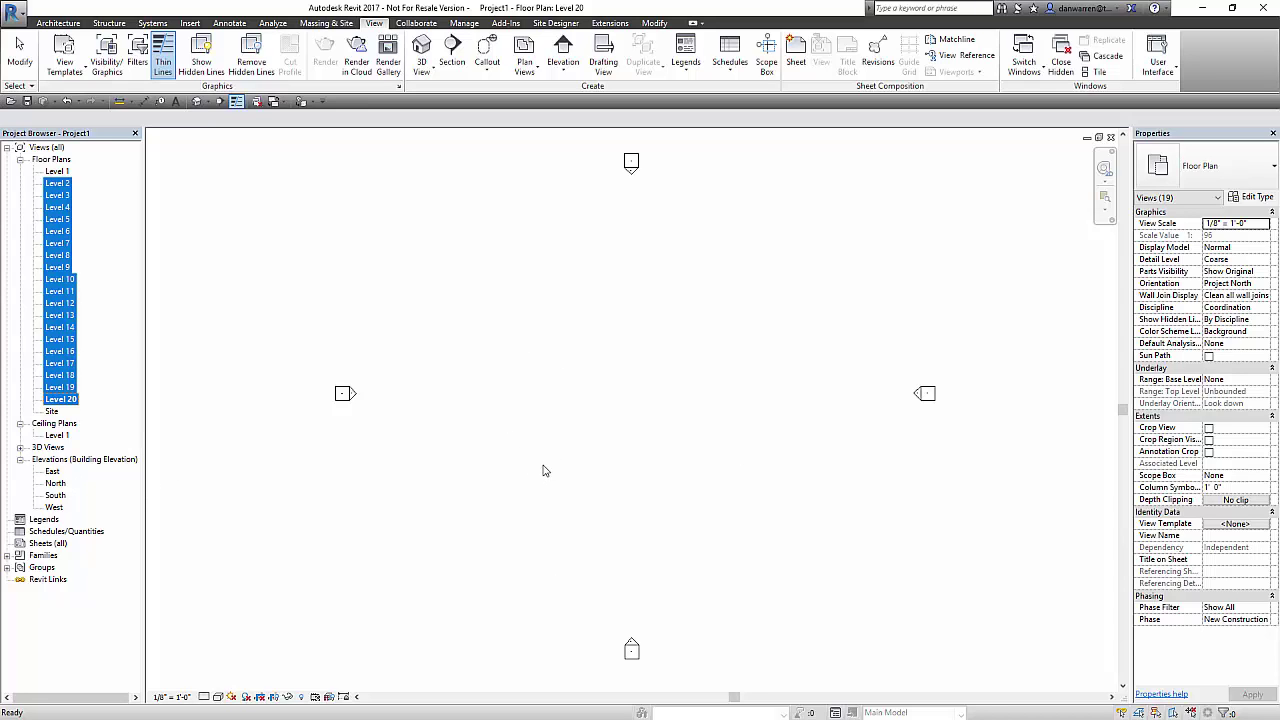
left_click(62, 400)
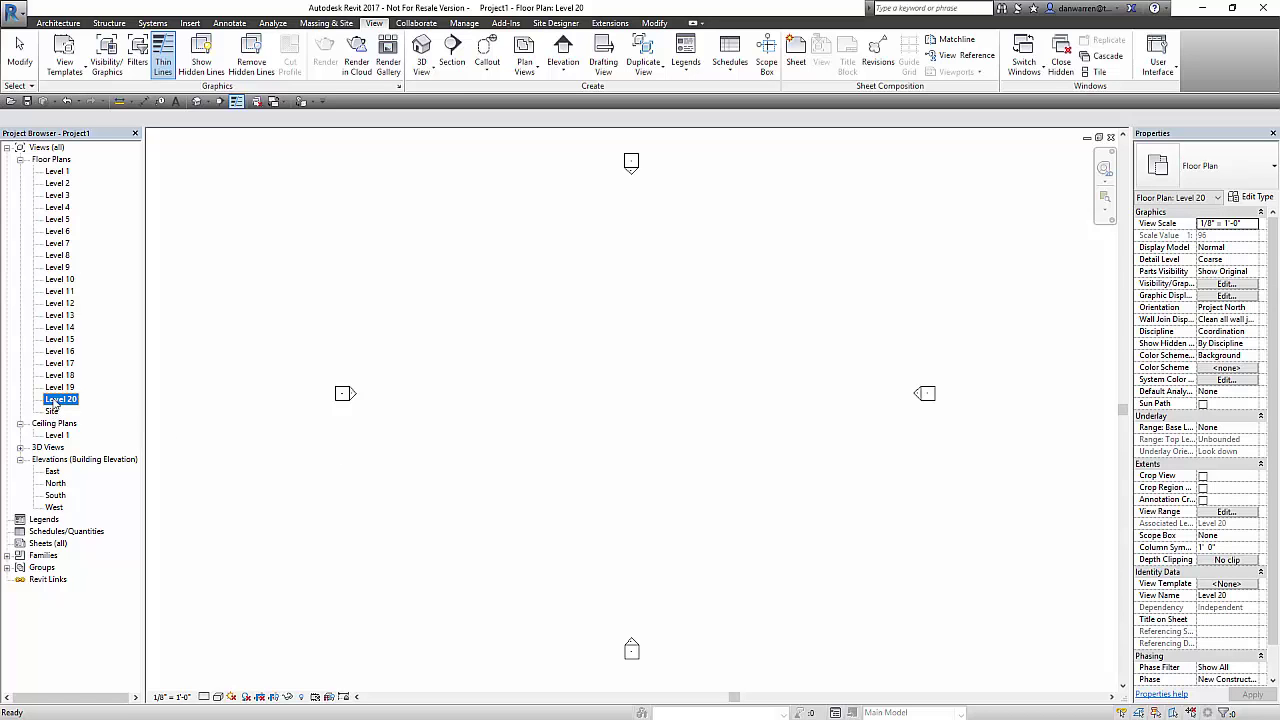
Step: Open the South elevation view of the tower
double_click(54, 496)
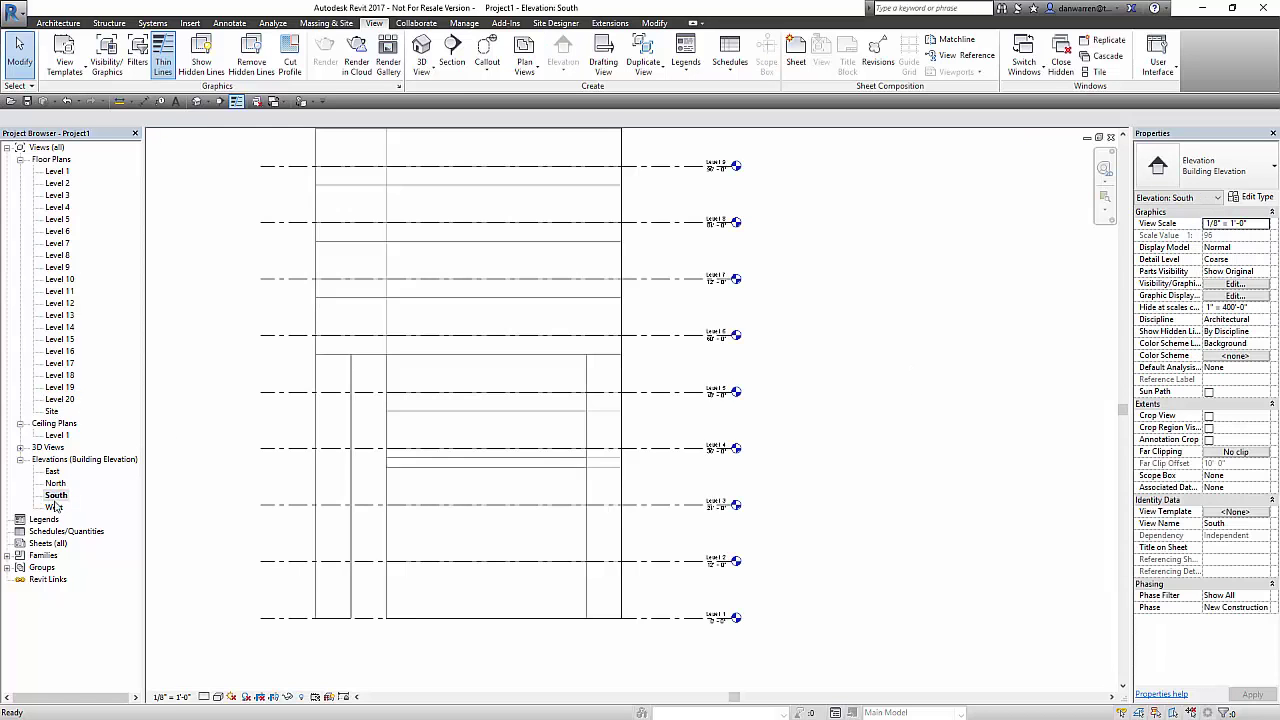
scroll(447, 478, "down", 5)
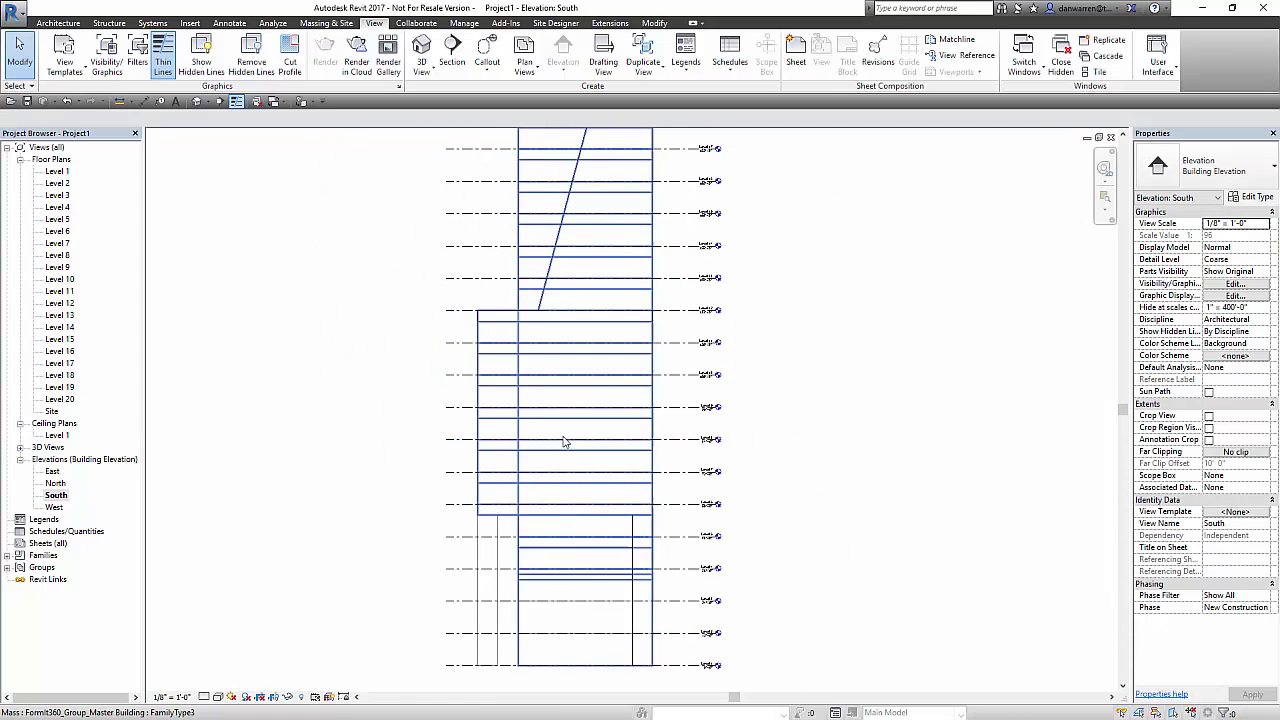
scroll(490, 400, "up", 1)
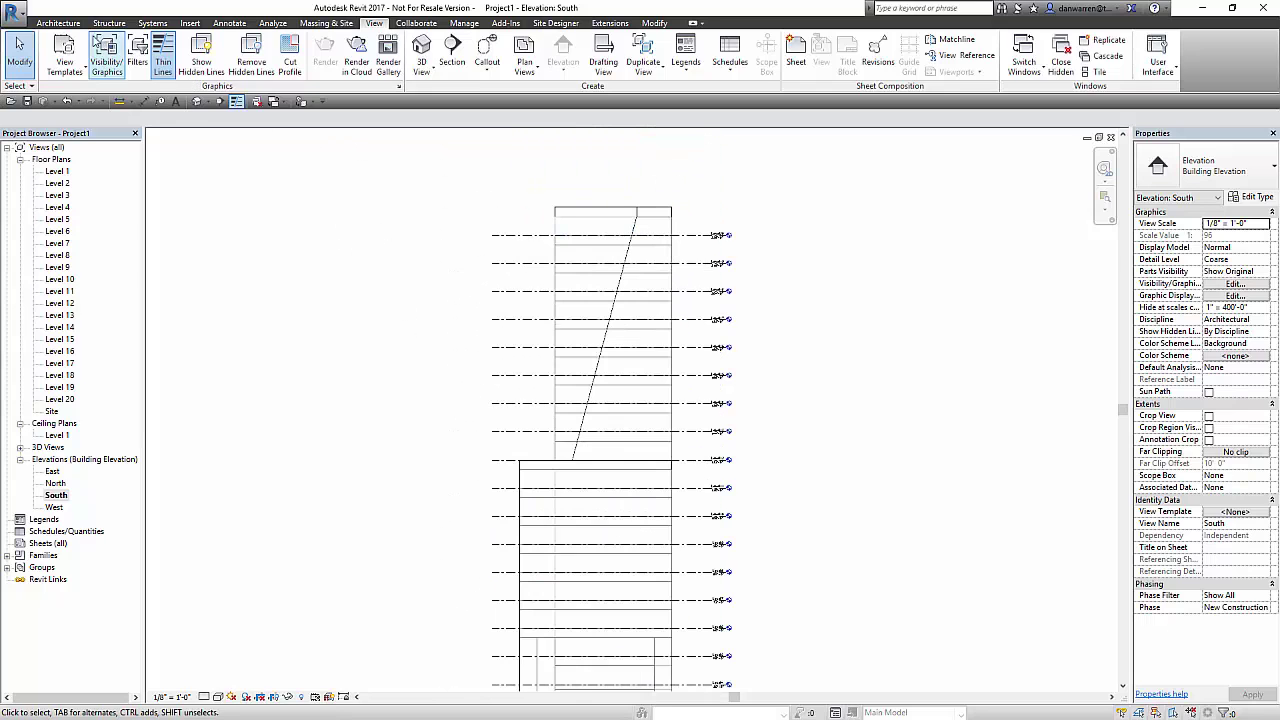
Step: Use Floor by Face to place Generic 12" floors on the picked mass floor faces
left_click(58, 23)
left_click(307, 77)
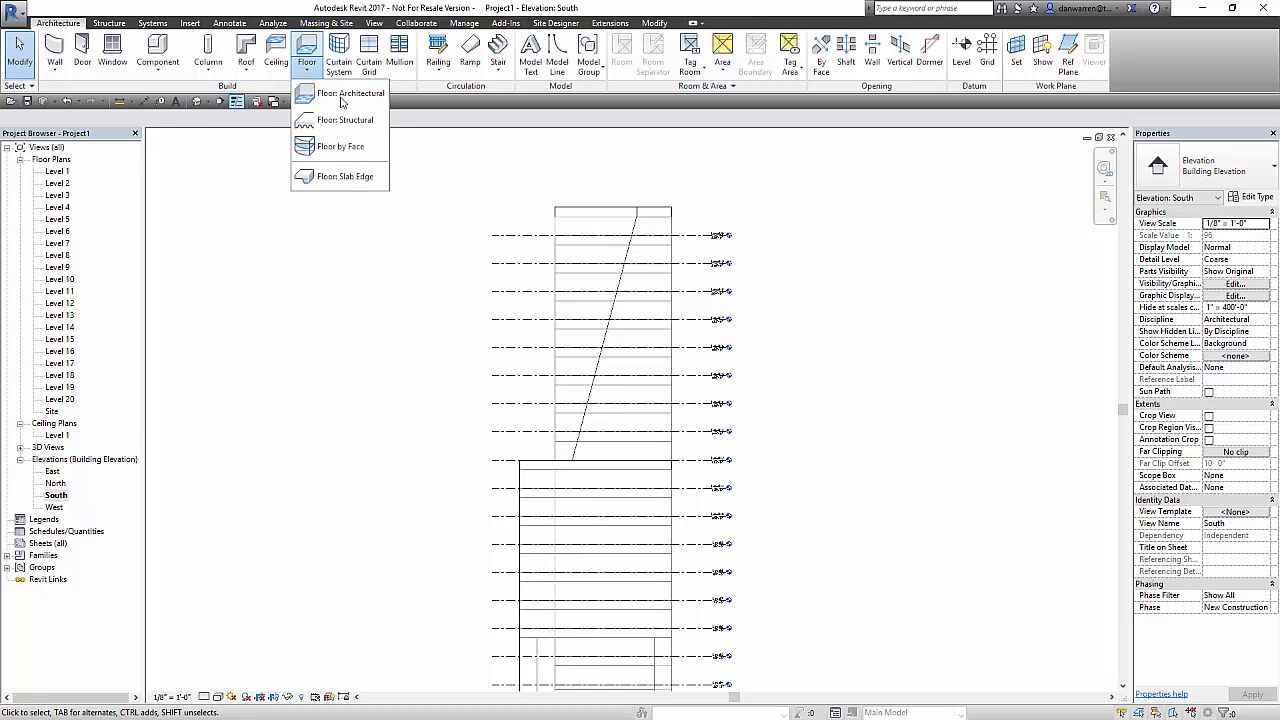
left_click(356, 148)
scroll(593, 229, "up", 2)
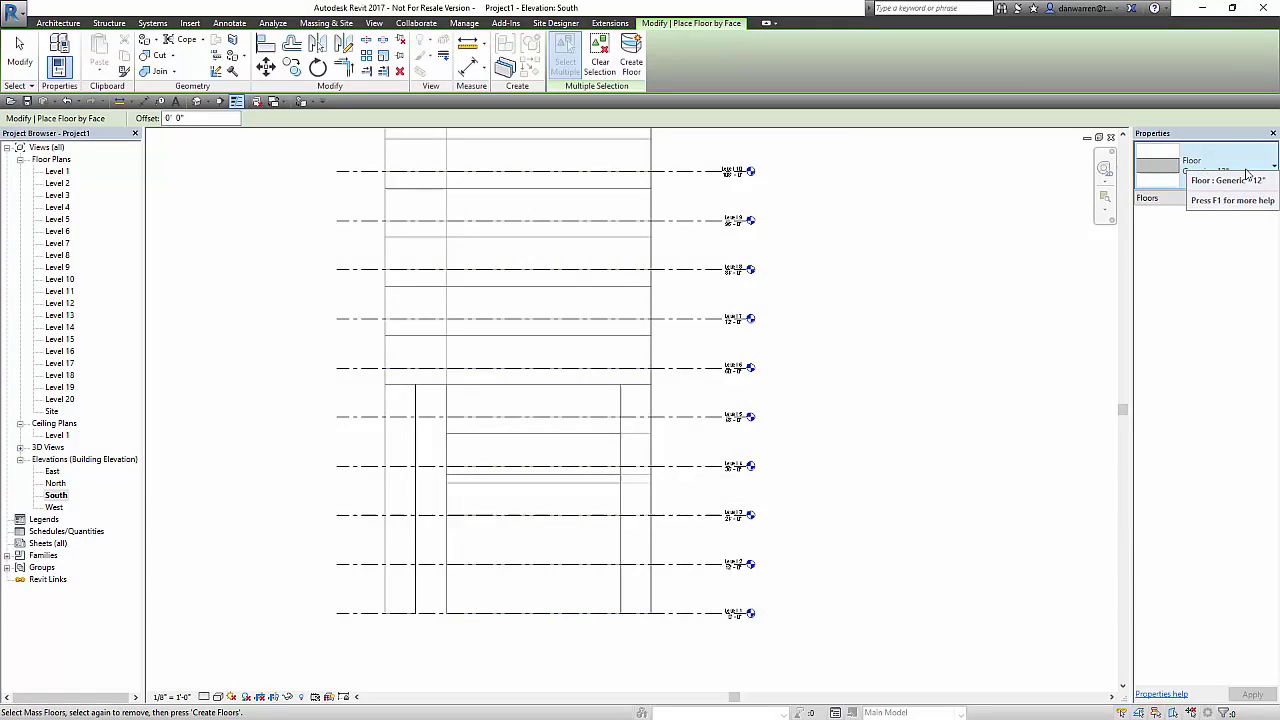
left_click(630, 66)
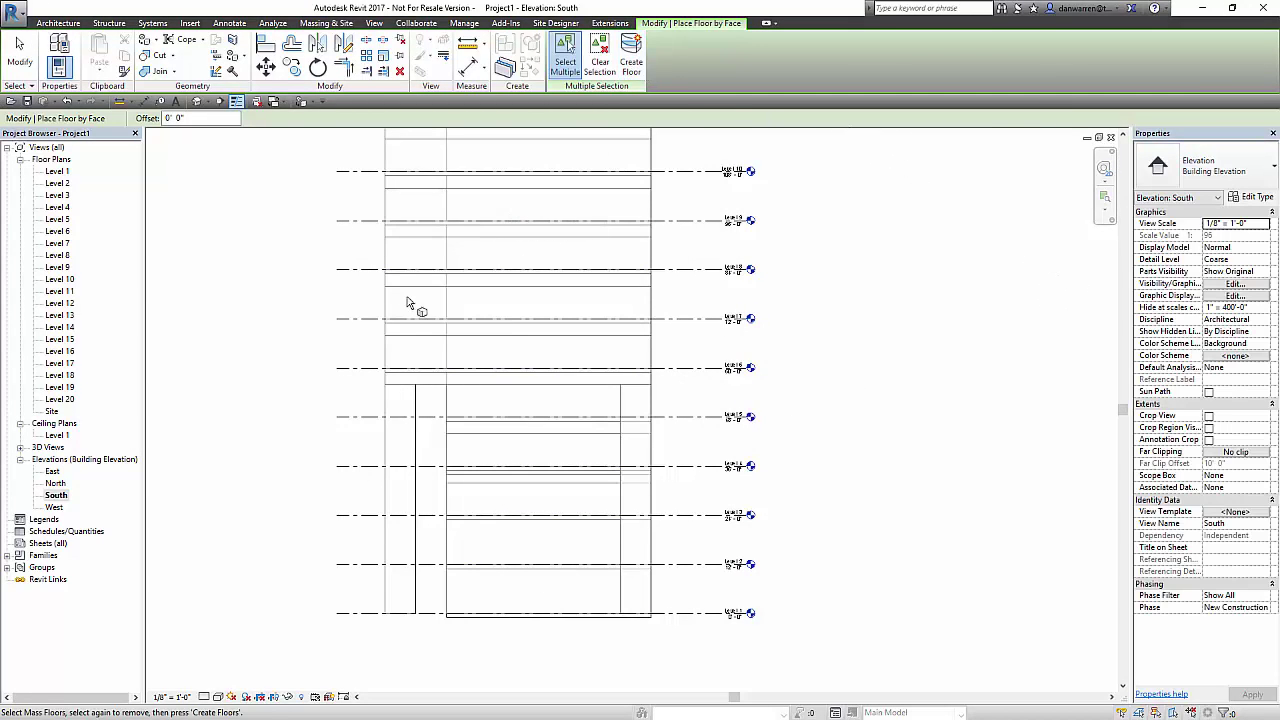
Step: Exit floor placement and switch to the default 3D view of the building
key("Escape")
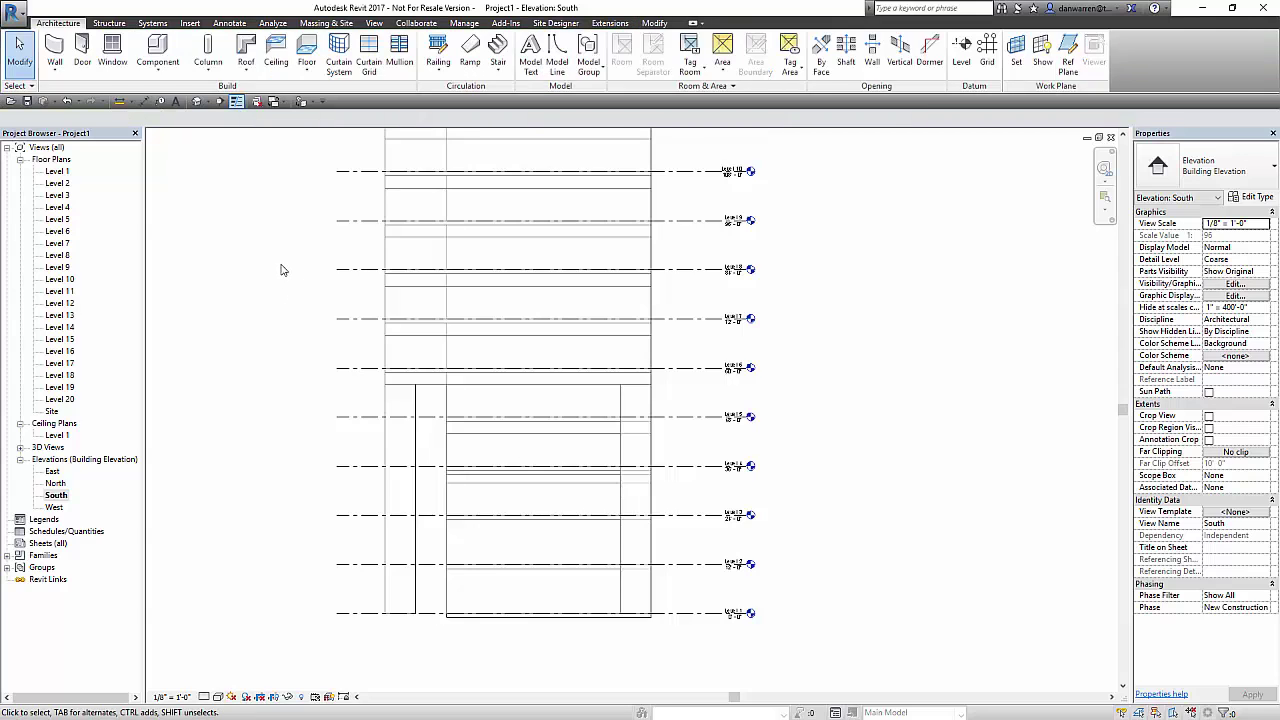
middle_click_drag(289, 238, 293, 311)
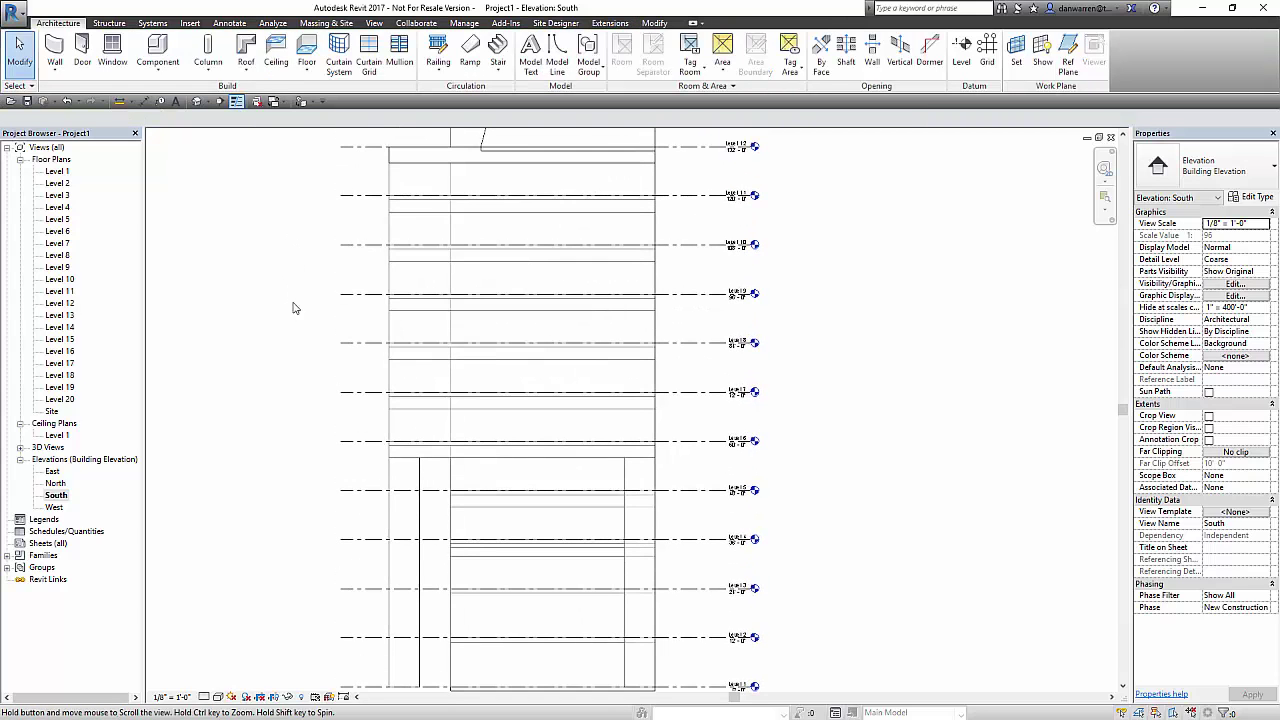
left_click(197, 101)
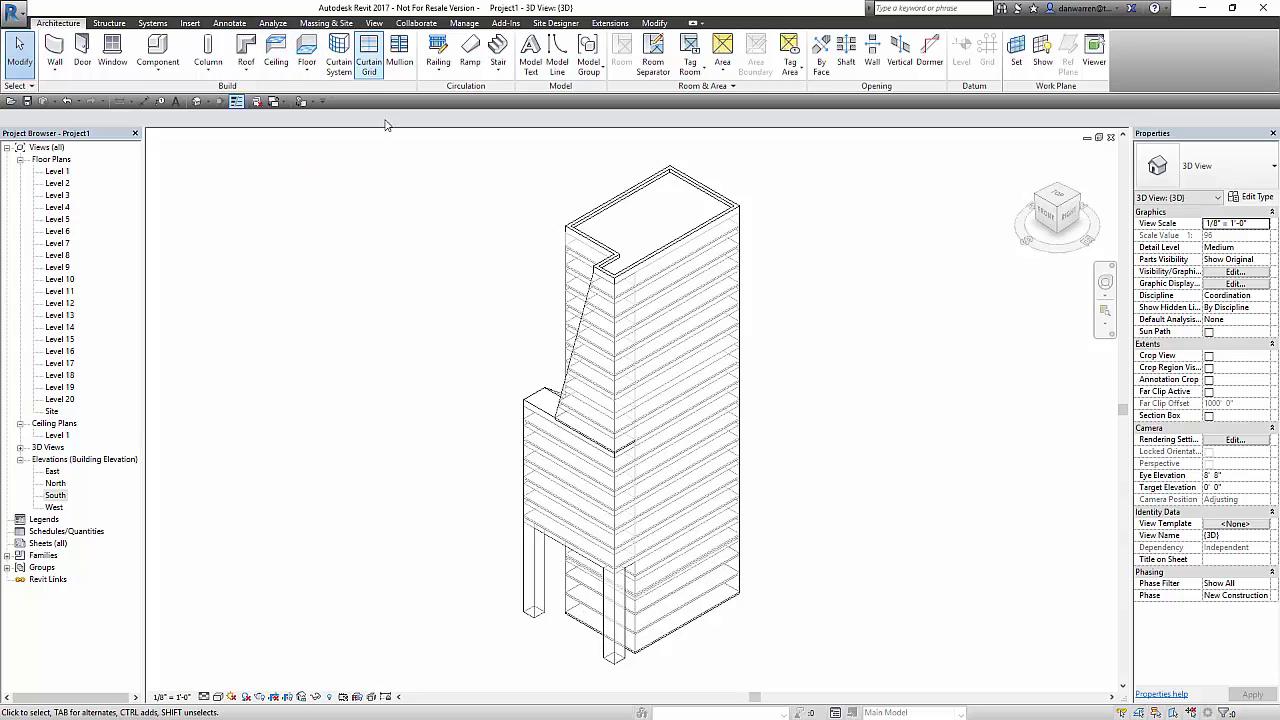
Step: Hide the Mass model category in the 3D view's Visibility/Graphic Overrides (VG)
key("v")
key("g")
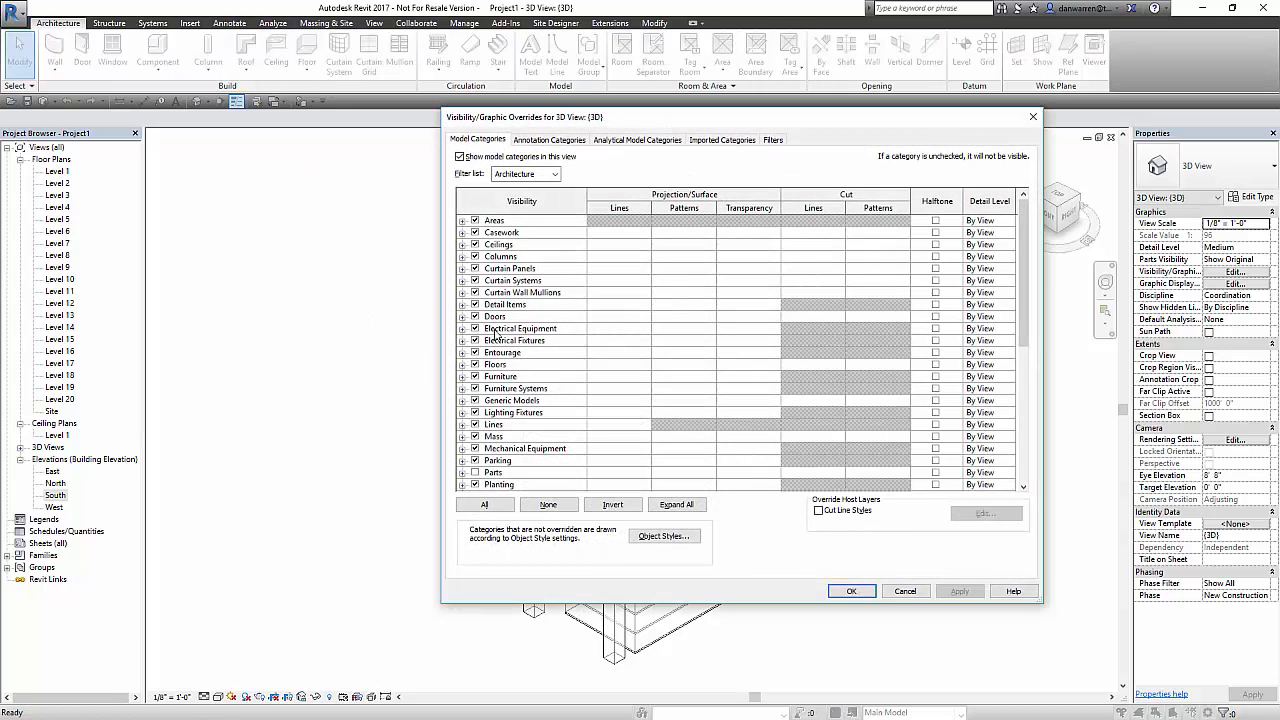
scroll(510, 345, "down", 3)
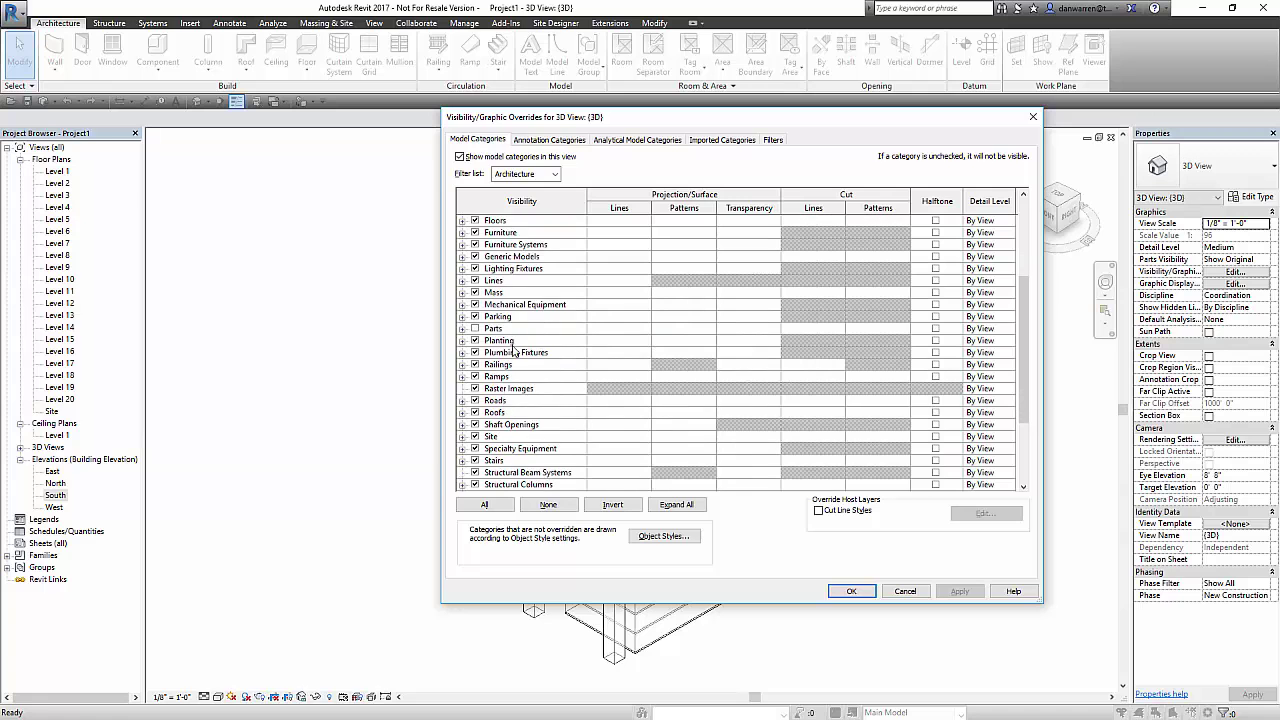
scroll(510, 345, "up", 1)
left_click(475, 340)
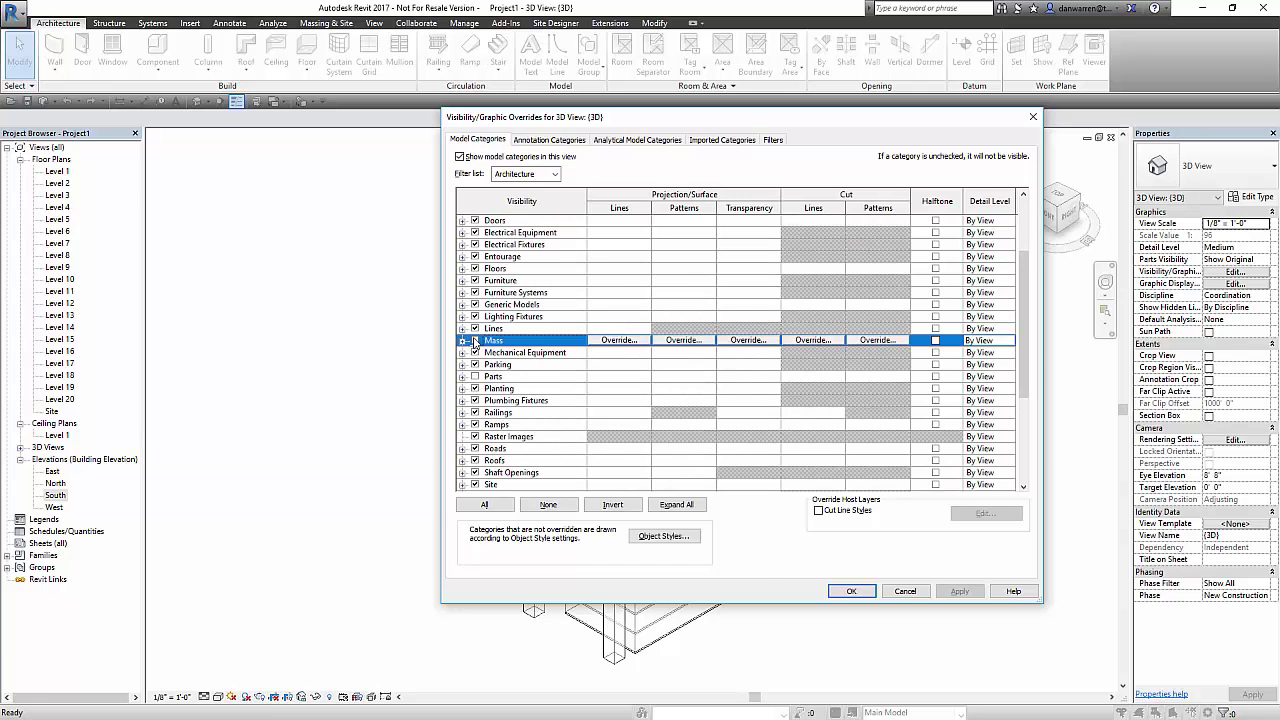
left_click(845, 593)
Step: Pan the floor-plate stack, then open the Level 2 floor plan from the Project Browser
middle_click_drag(367, 421, 390, 376)
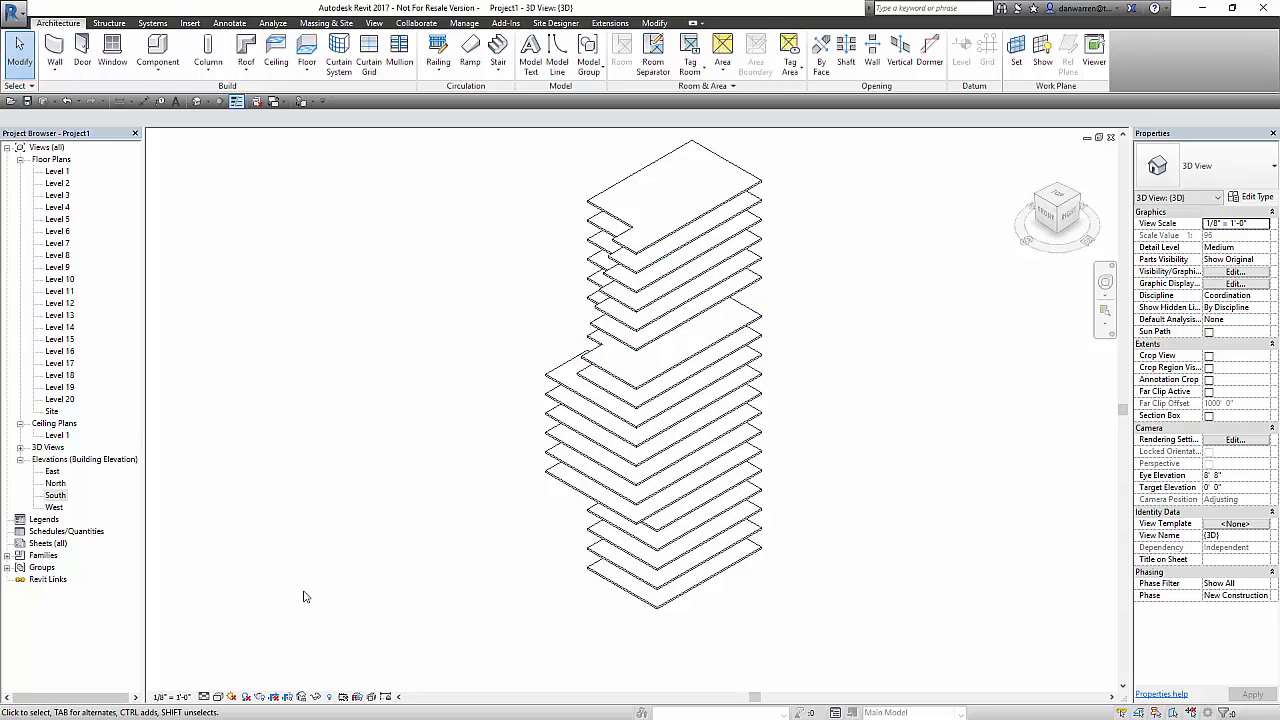
double_click(58, 183)
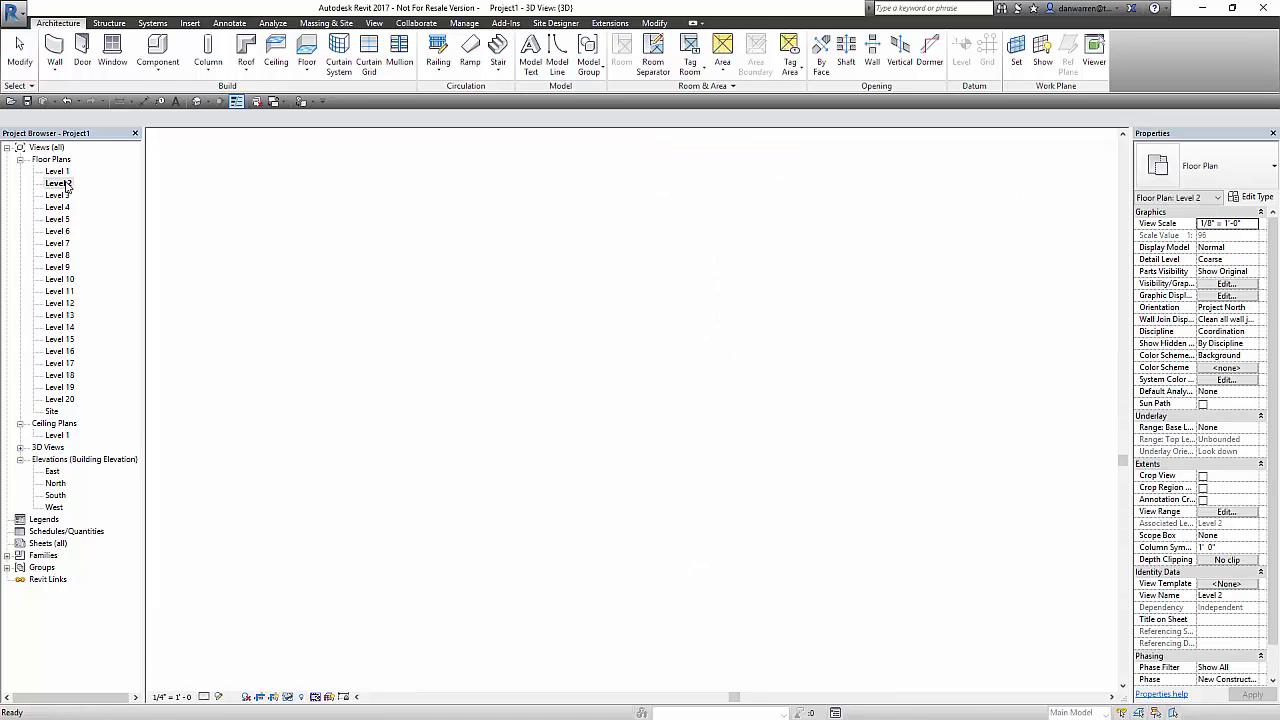